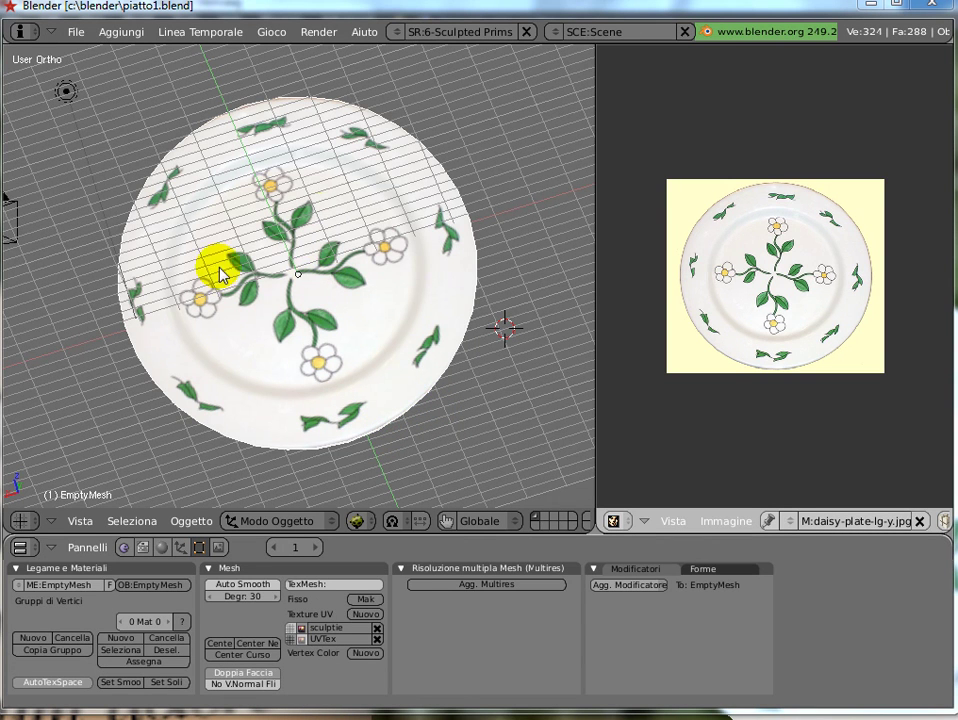
- Orbit and zoom around the textured daisy plate to inspect it
mouse_move(345, 295)
middle_down()
mouse_move(165, 200)
mouse_move(364, 306)
middle_up()
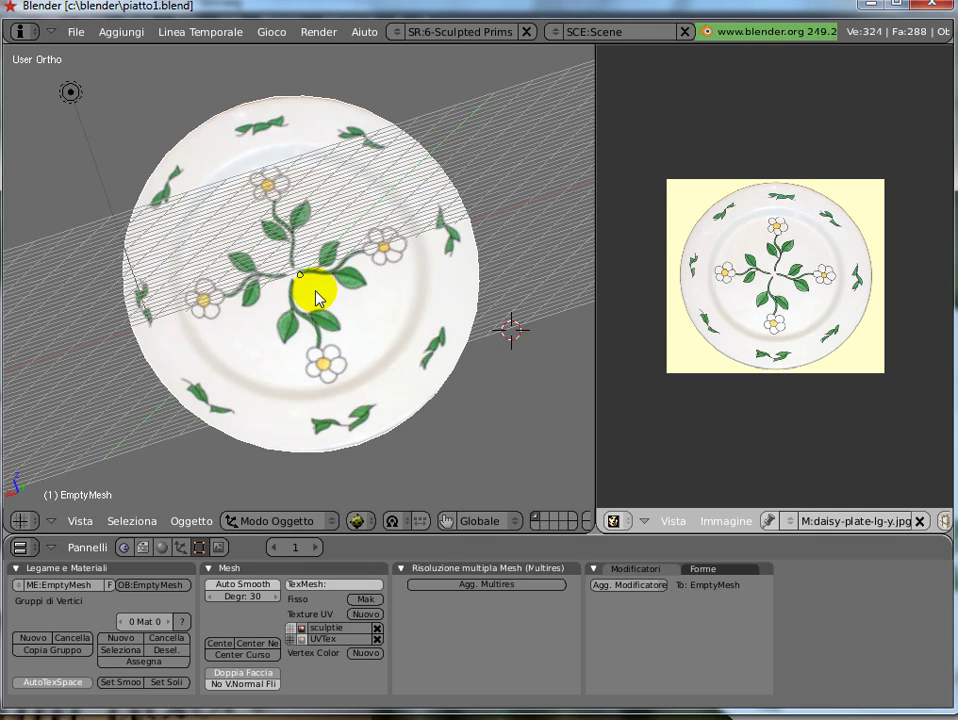
scroll(318, 298, up, 2)
scroll(318, 298, up, 1)
scroll(316, 295, down, 3)
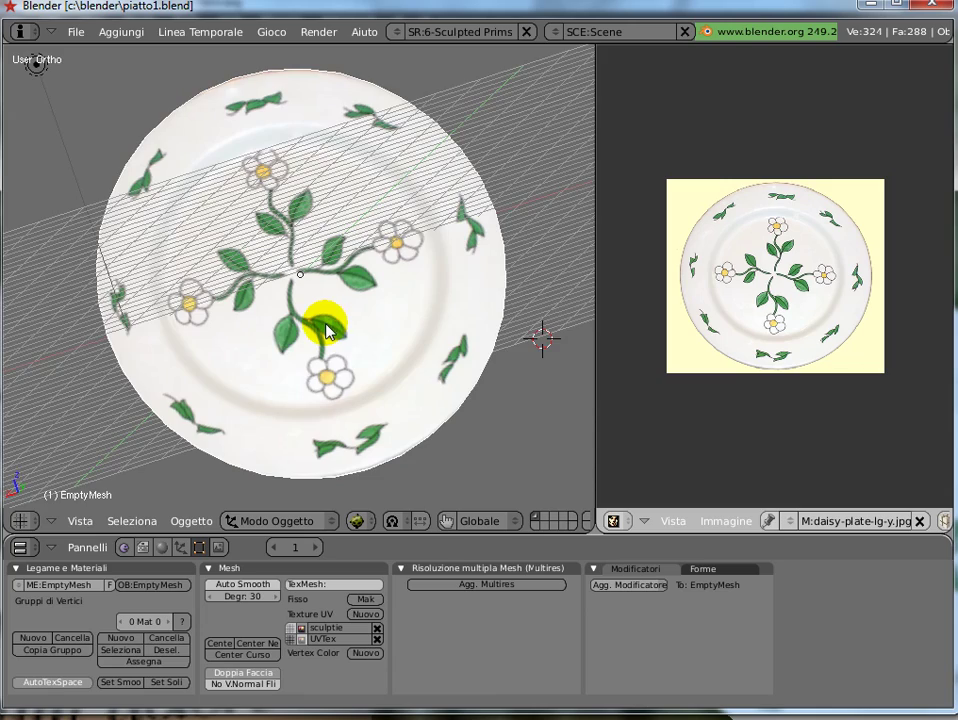
scroll(326, 331, up, 2)
scroll(326, 331, up, 1)
scroll(326, 331, down, 3)
scroll(326, 331, down, 1)
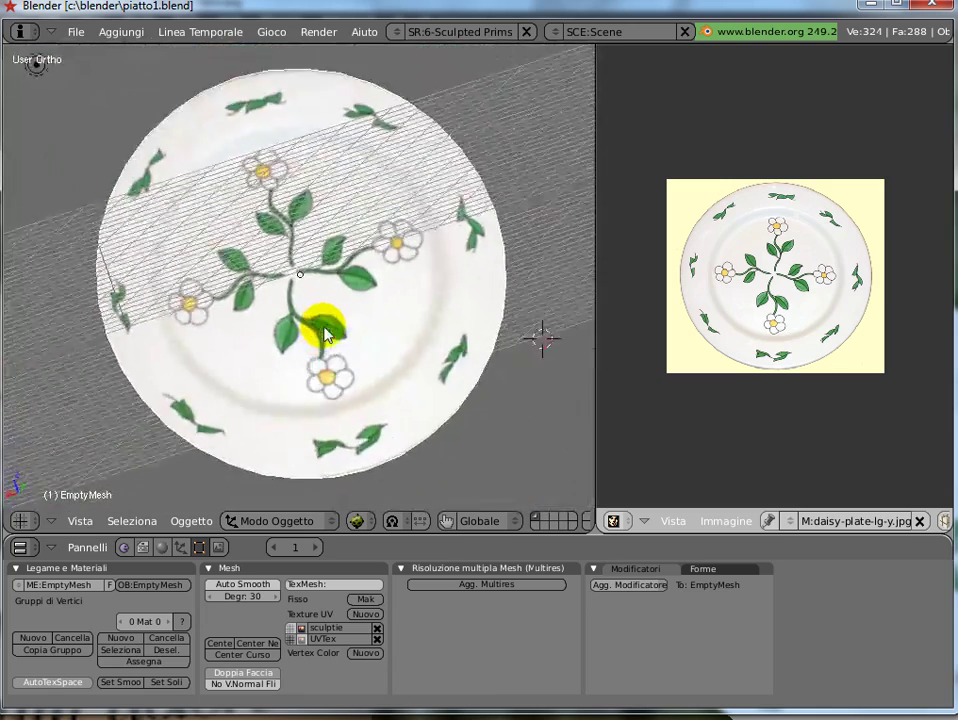
scroll(322, 333, up, 2)
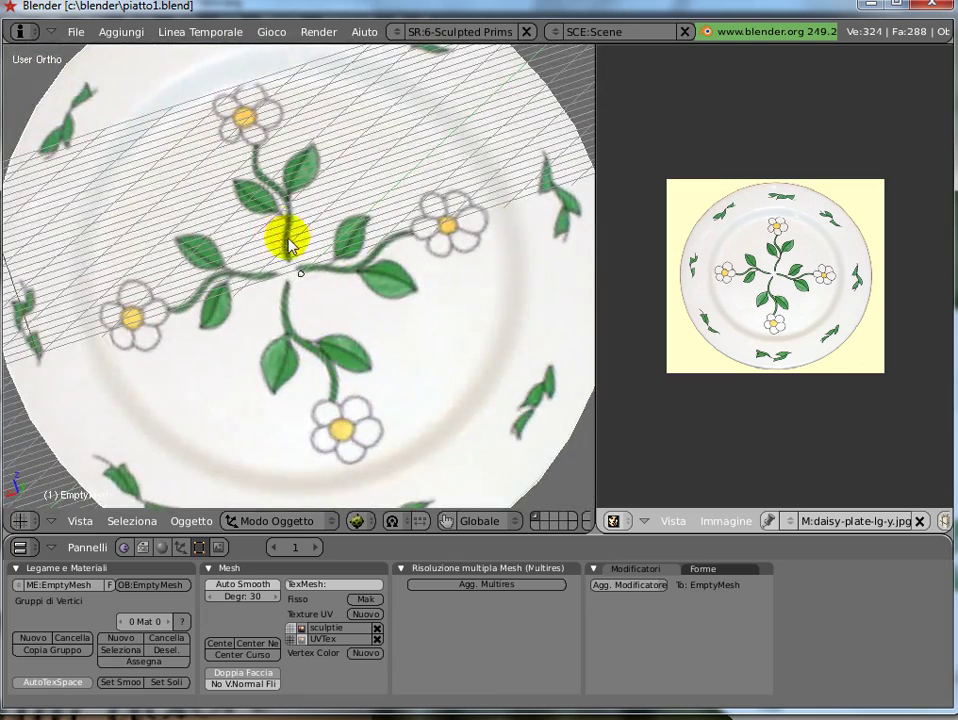
mouse_move(321, 314)
middle_down()
mouse_move(329, 212)
mouse_move(305, 305)
middle_up()
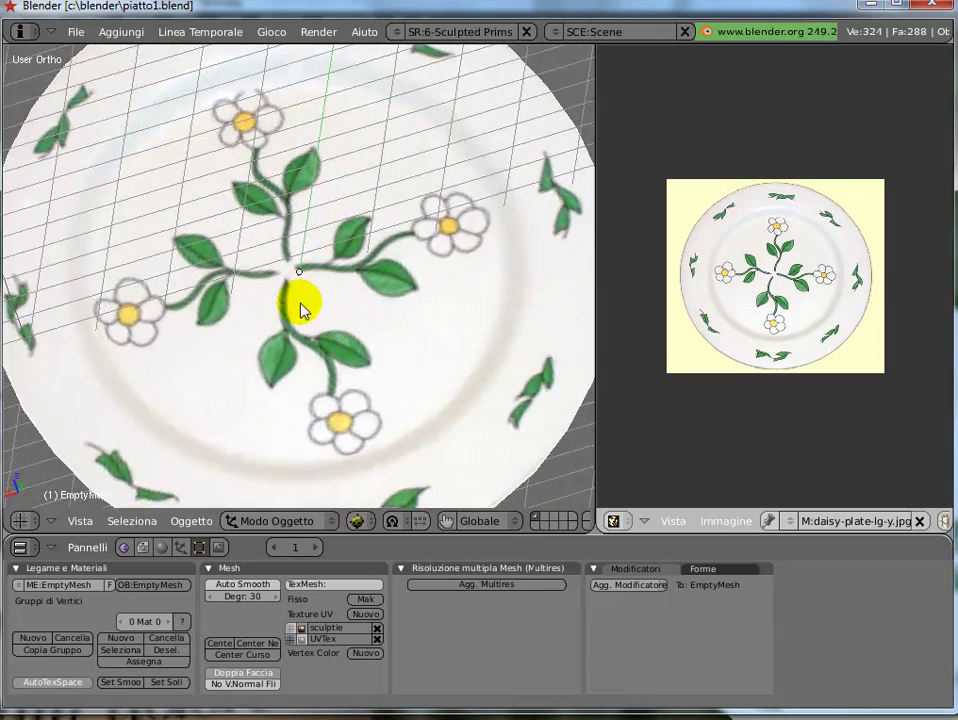
- Switch the plate mesh into Edit Mode and view its centre from below
key(Tab)
scroll(319, 279, up, 2)
scroll(321, 280, up, 2)
scroll(321, 279, up, 2)
scroll(321, 279, up, 1)
mouse_move(321, 279)
middle_down()
mouse_move(250, 118)
mouse_move(343, 302)
middle_up()
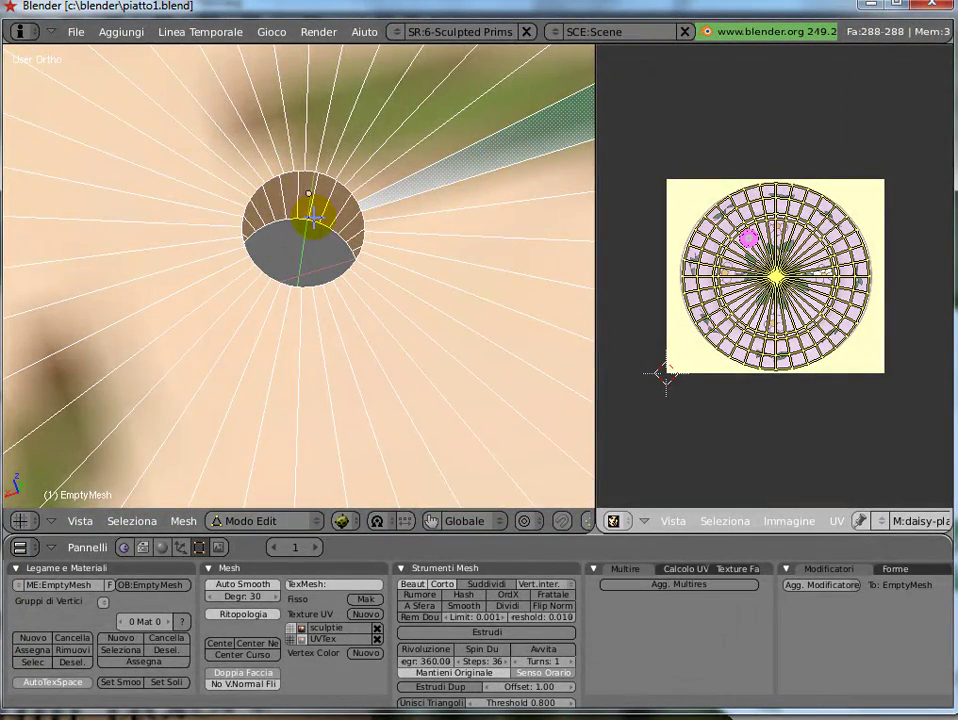
middle_drag(306, 192, 301, 212)
scroll(301, 212, down, 3)
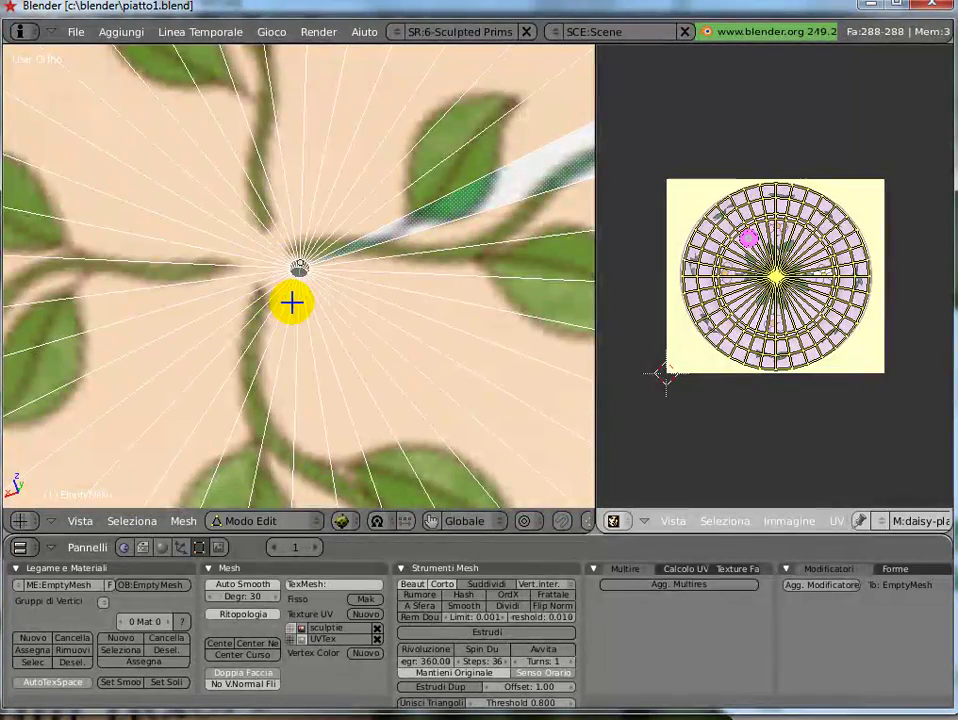
scroll(291, 306, down, 2)
scroll(291, 310, down, 1)
scroll(291, 312, up, 2)
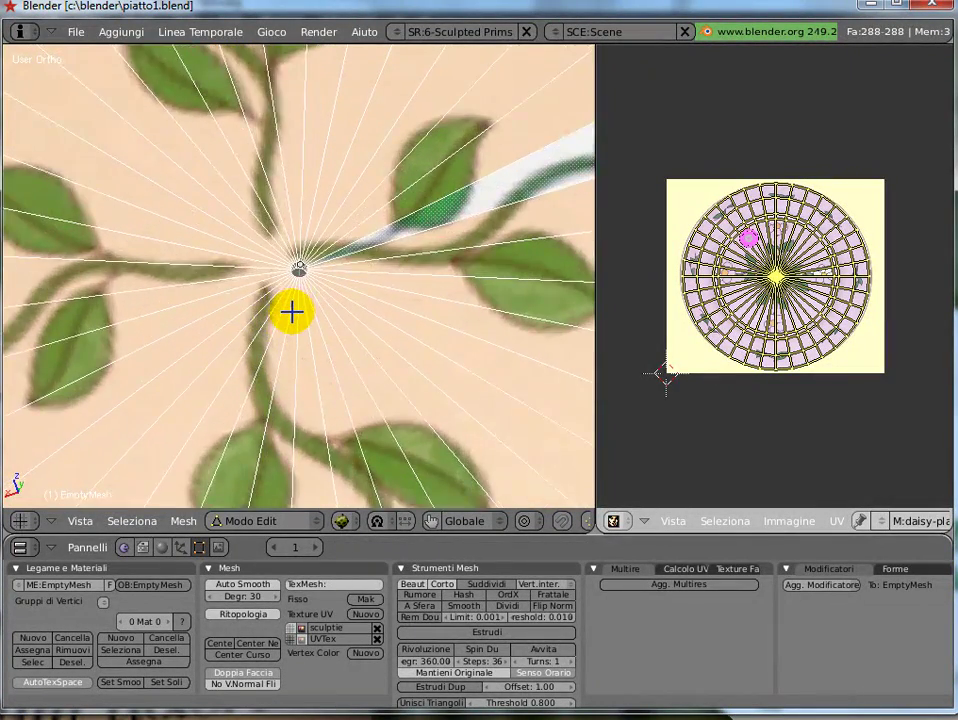
scroll(291, 312, up, 1)
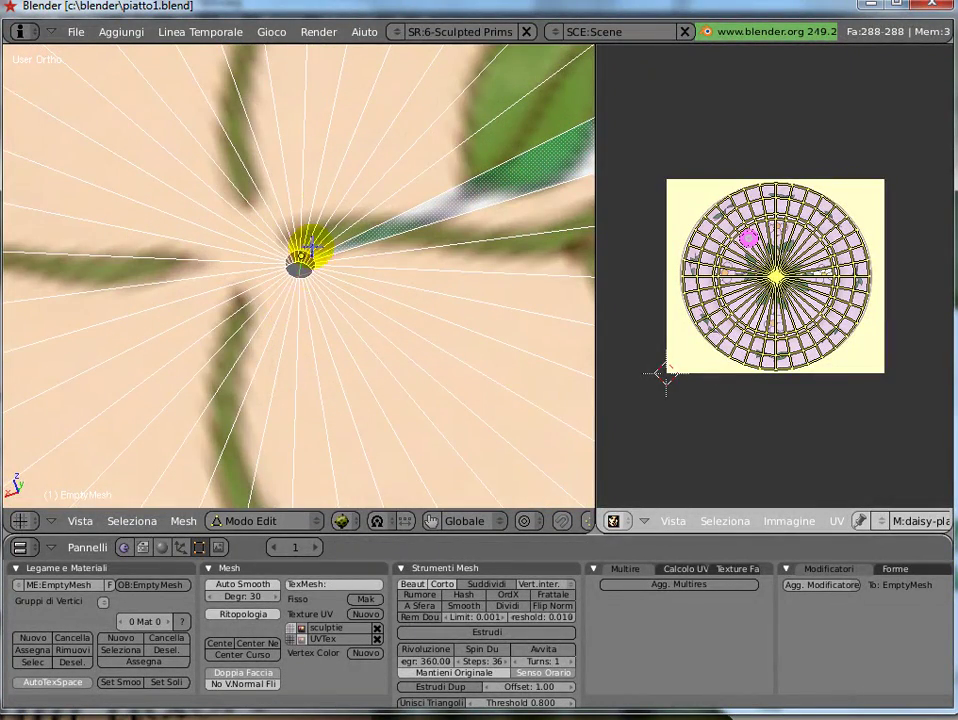
scroll(279, 240, down, 2)
scroll(280, 255, down, 1)
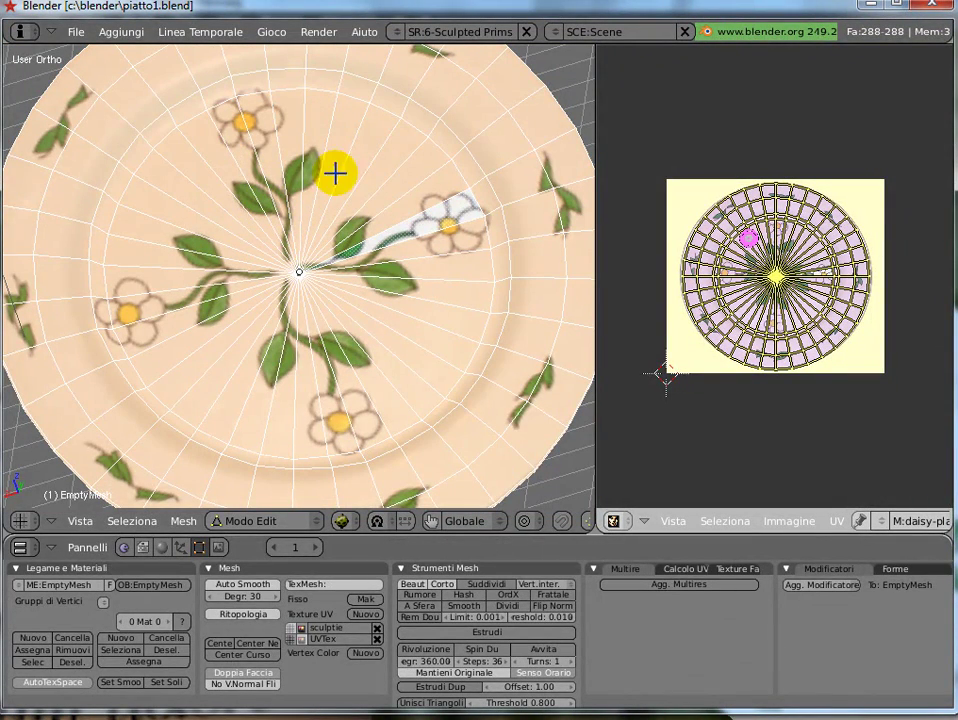
middle_drag(387, 299, 247, 270)
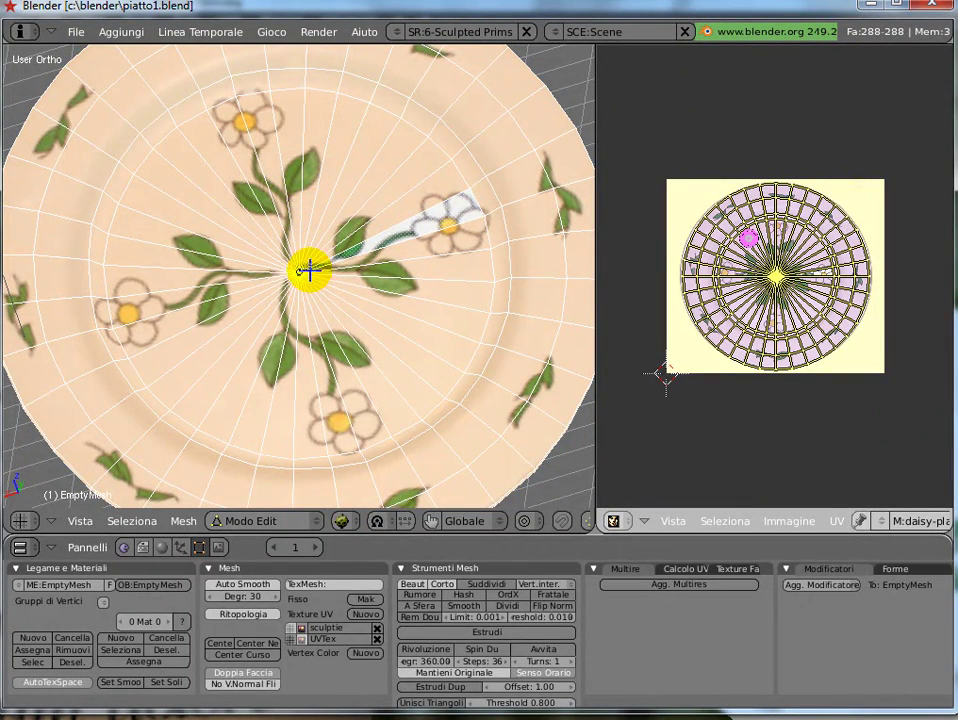
mouse_move(348, 276)
middle_down()
mouse_move(353, 171)
mouse_move(406, 205)
mouse_move(338, 198)
mouse_move(321, 250)
middle_up()
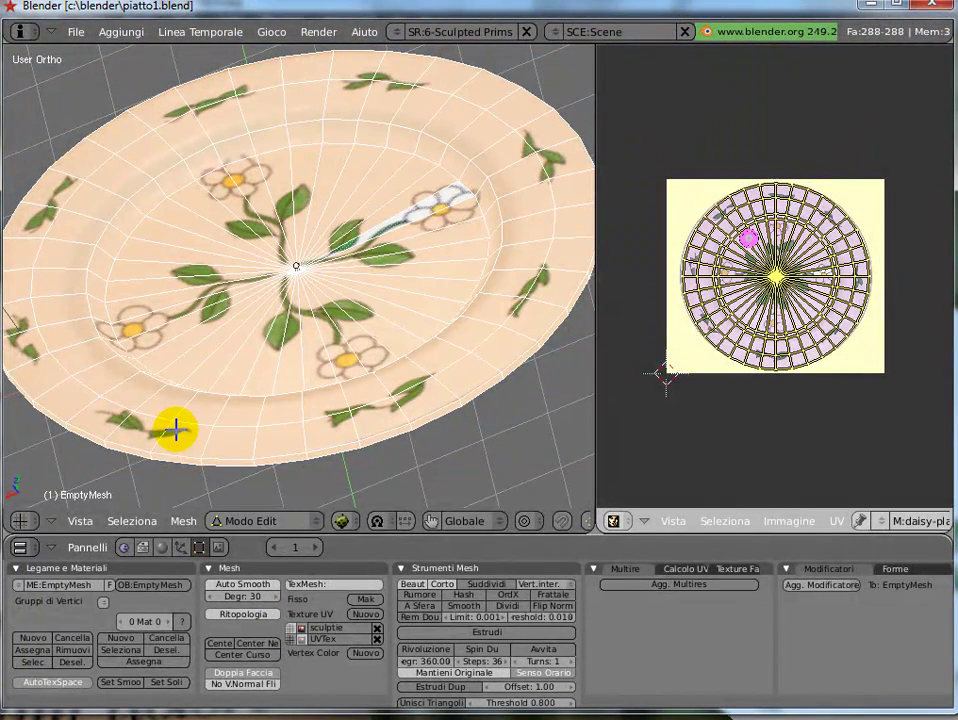
- Add a new material to the plate and collapse the Materiale, Legami e Pipeline and Shaders panels
click(160, 551)
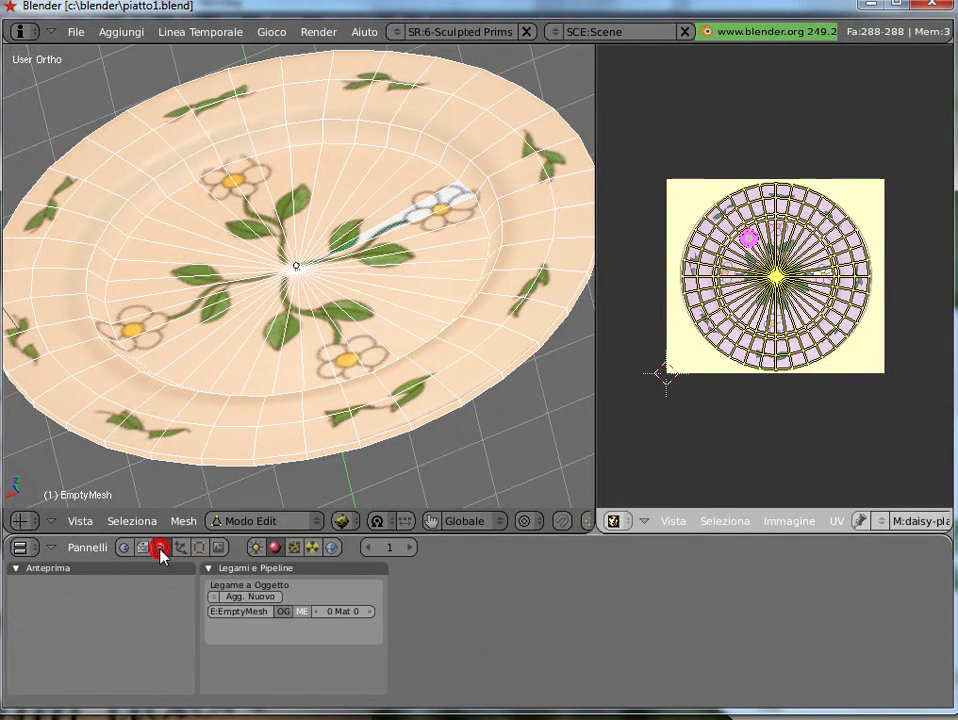
click(250, 597)
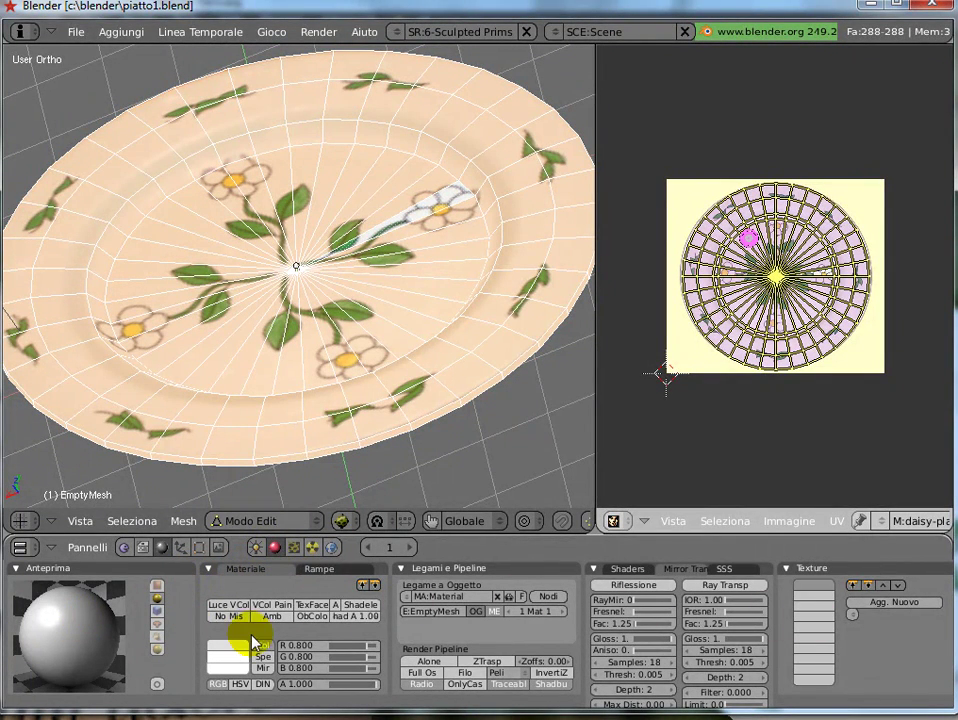
click(210, 570)
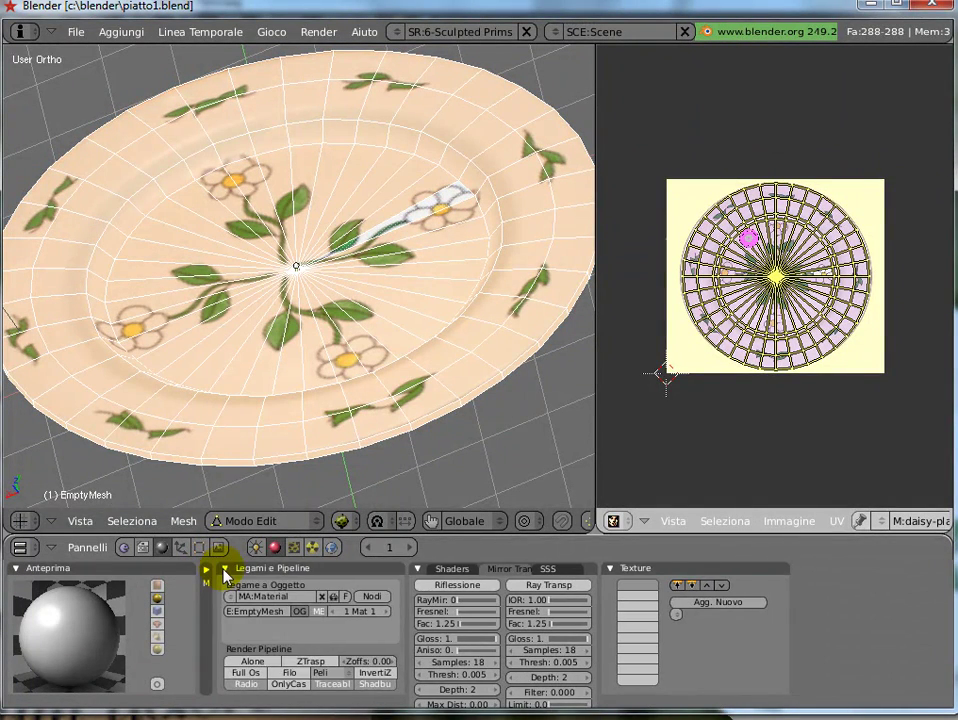
click(226, 572)
click(240, 570)
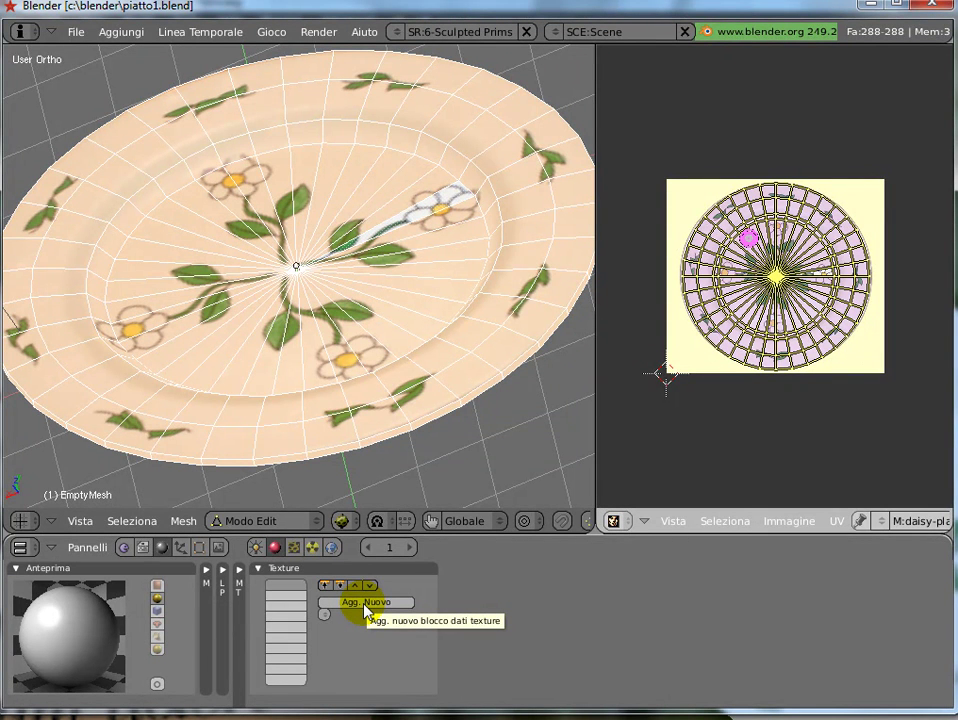
- Add a new texture to the material and set its type to Immagine
click(366, 605)
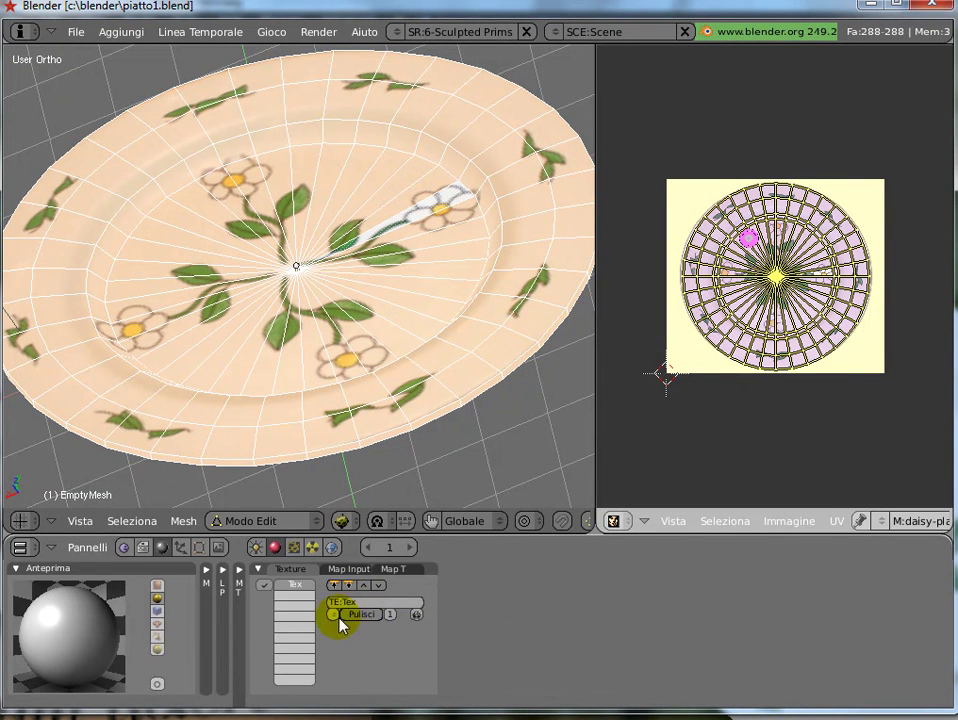
click(295, 548)
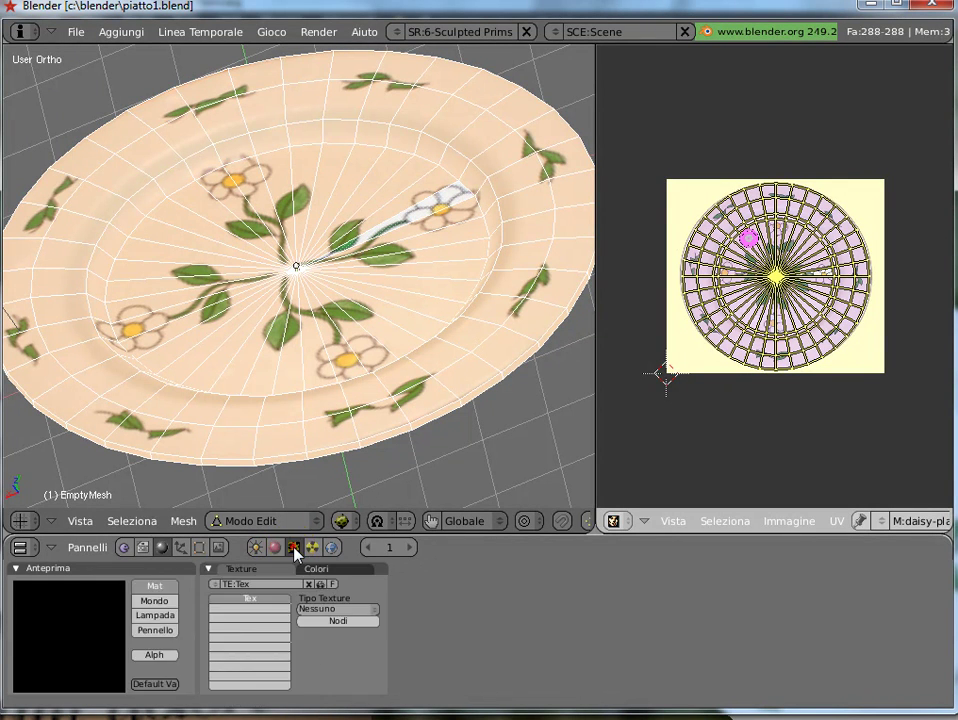
click(350, 613)
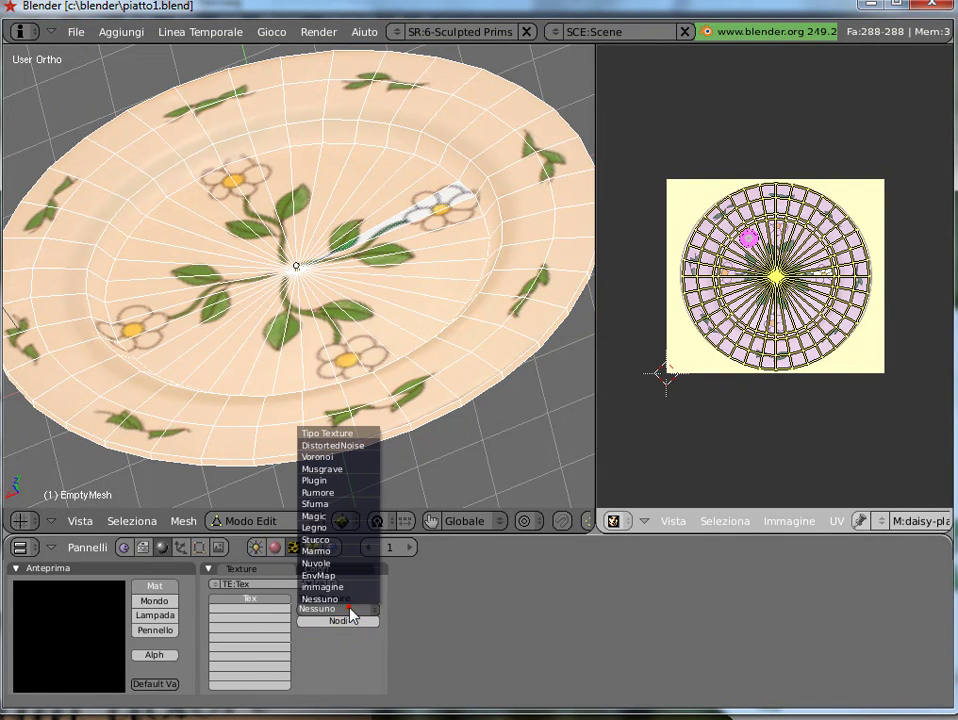
click(345, 583)
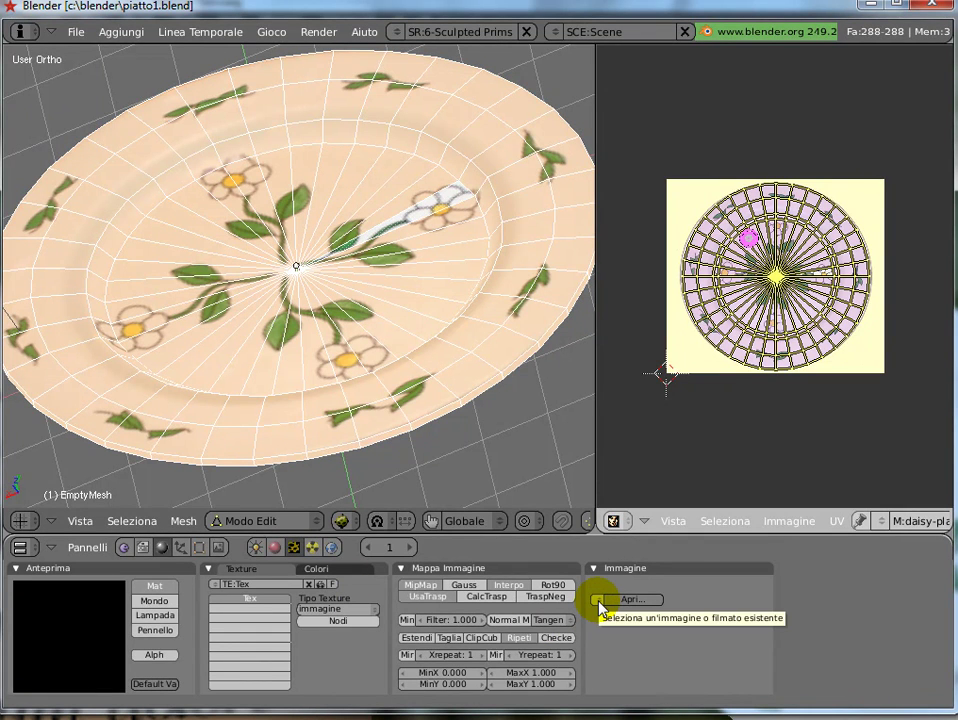
- Load daisy-plate-lg-y.jpg as the texture image and tilt its preview
click(598, 601)
click(601, 607)
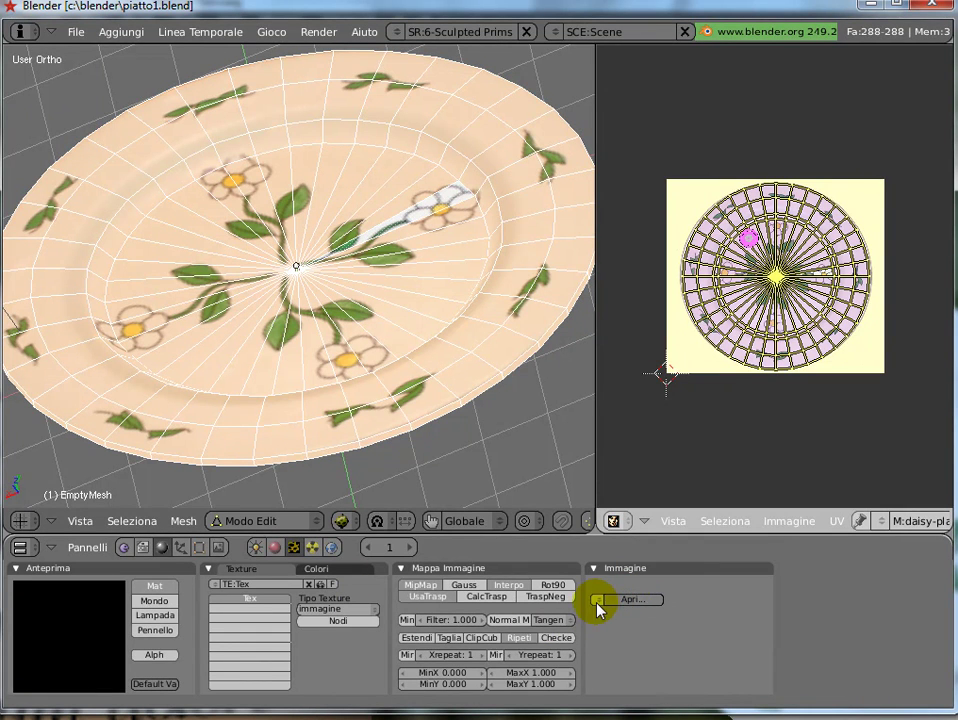
click(599, 606)
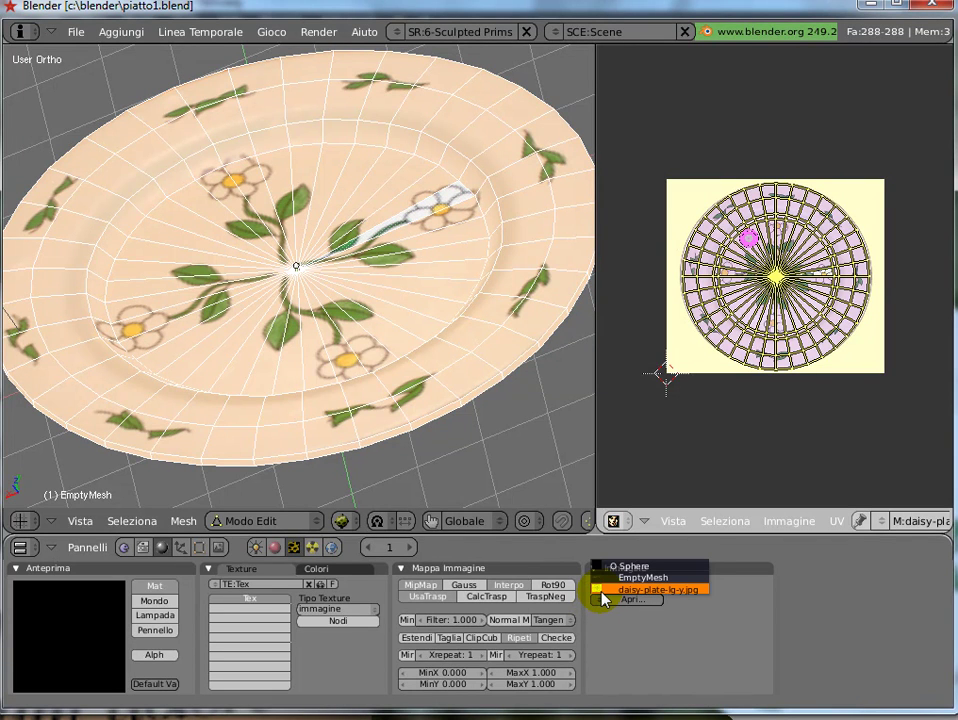
click(605, 591)
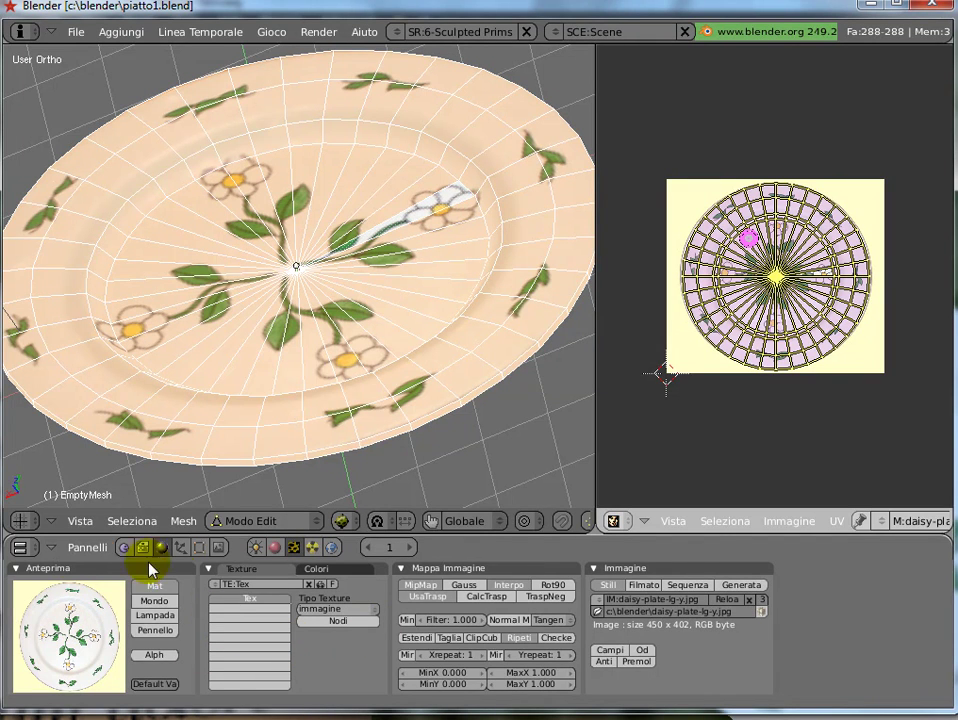
drag(95, 668, 88, 658)
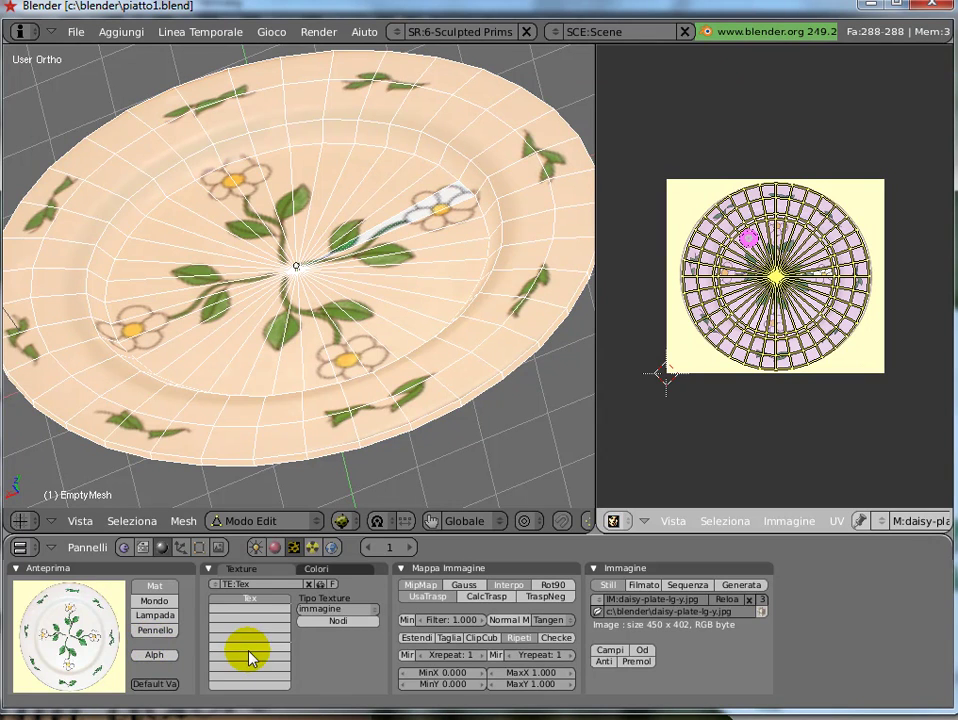
drag(26, 612, 100, 662)
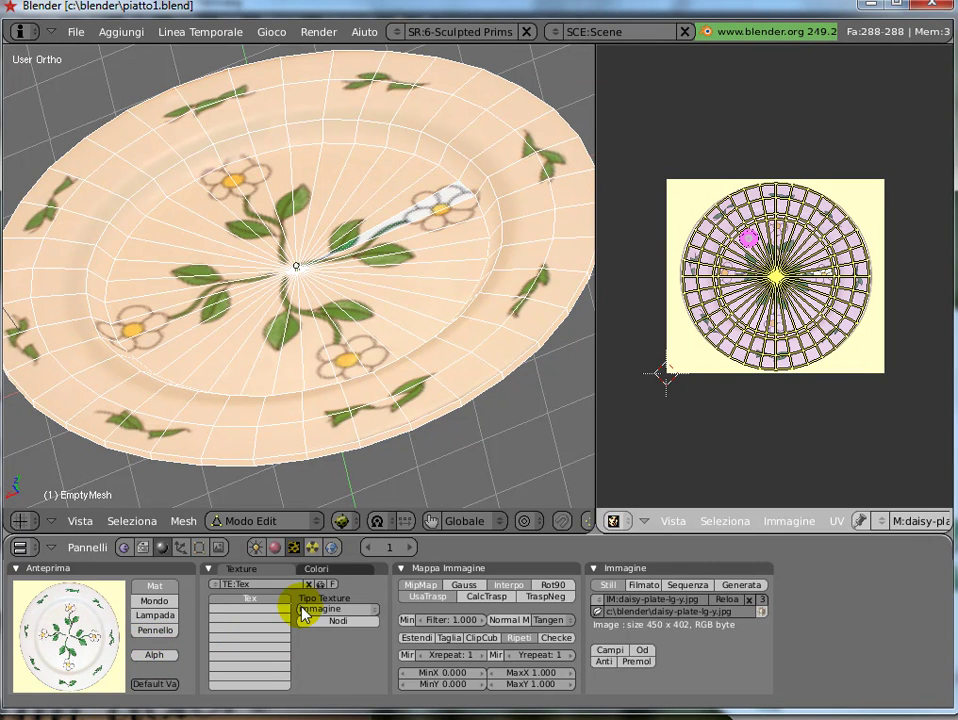
- Map the daisy texture through the UVTex UV layer instead of Orco coordinates
click(275, 553)
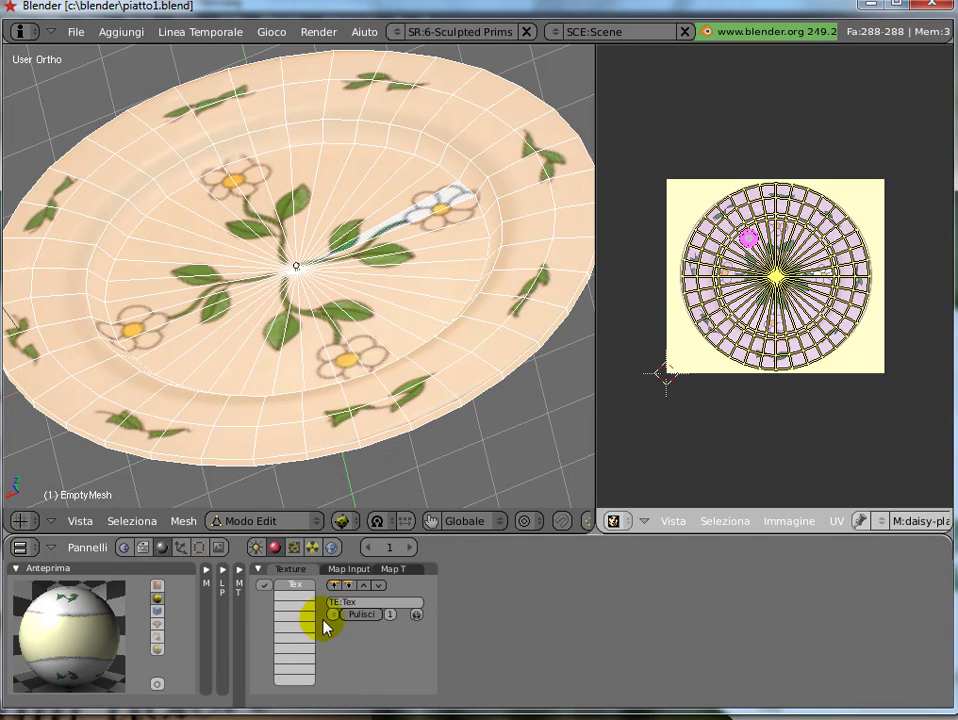
click(350, 569)
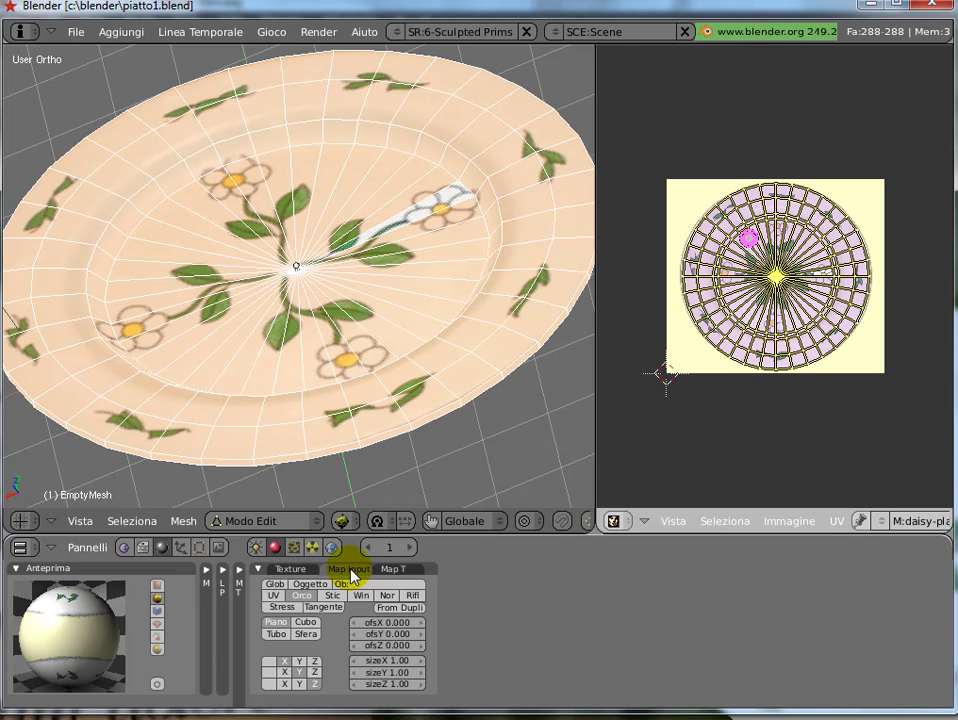
click(276, 597)
click(345, 584)
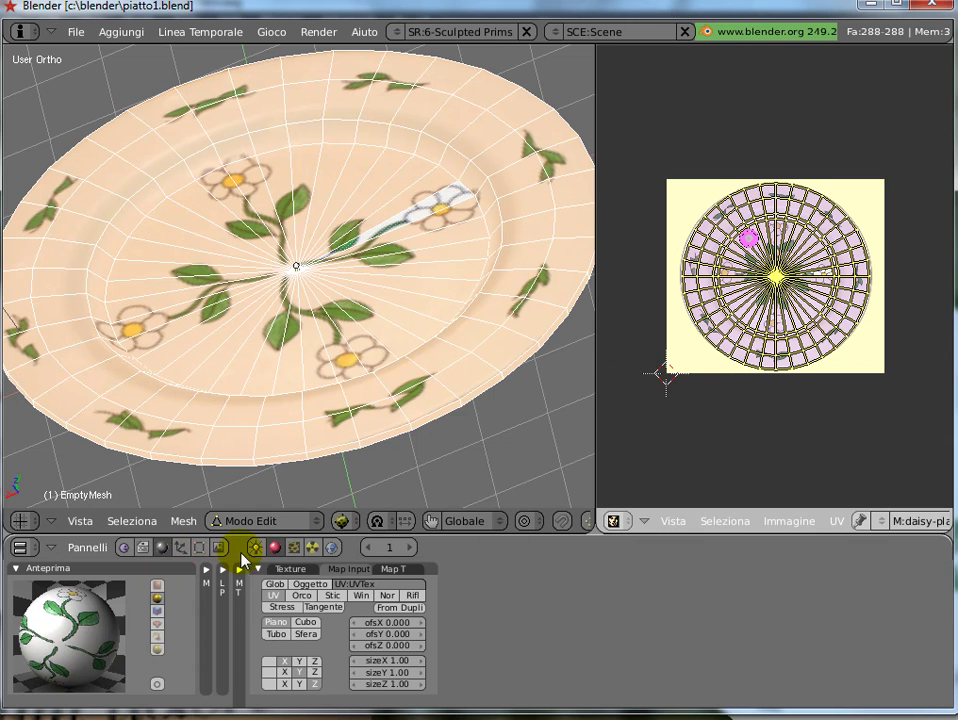
click(198, 548)
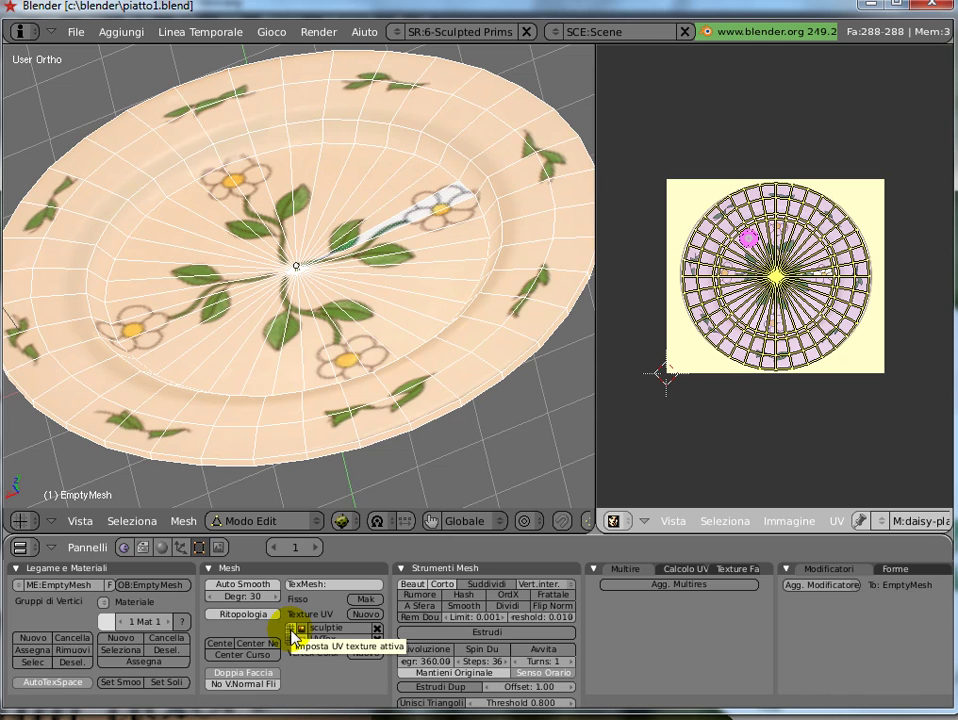
- Make the sculptie UV layer active and zoom the UV editor onto its rectangular grid
click(290, 630)
scroll(710, 457, up, 4)
scroll(710, 457, up, 2)
scroll(710, 457, up, 1)
scroll(710, 457, down, 1)
scroll(710, 457, down, 2)
scroll(707, 456, up, 3)
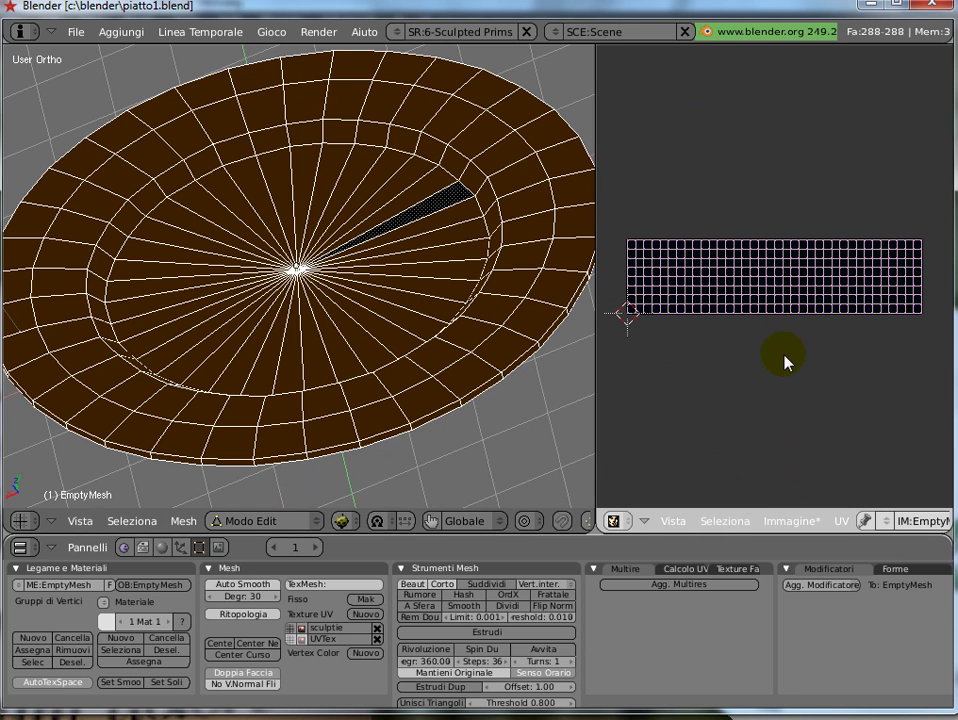
scroll(775, 364, down, 5)
scroll(761, 366, up, 4)
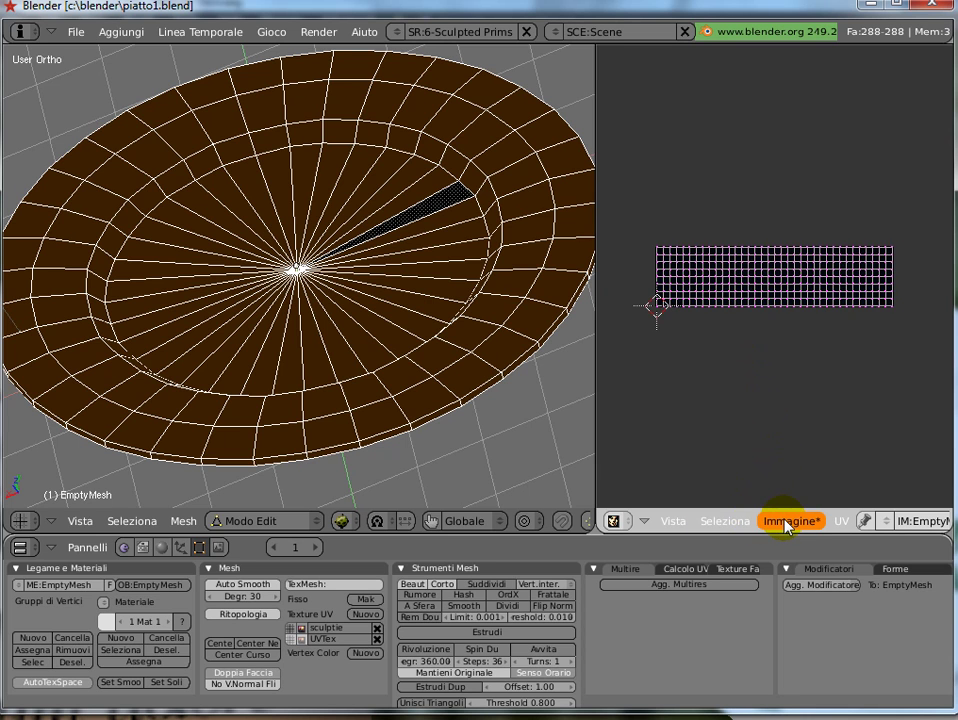
- Create a new 1024x1024 image named Untitled in the UV editor and zoom out to fit
click(787, 526)
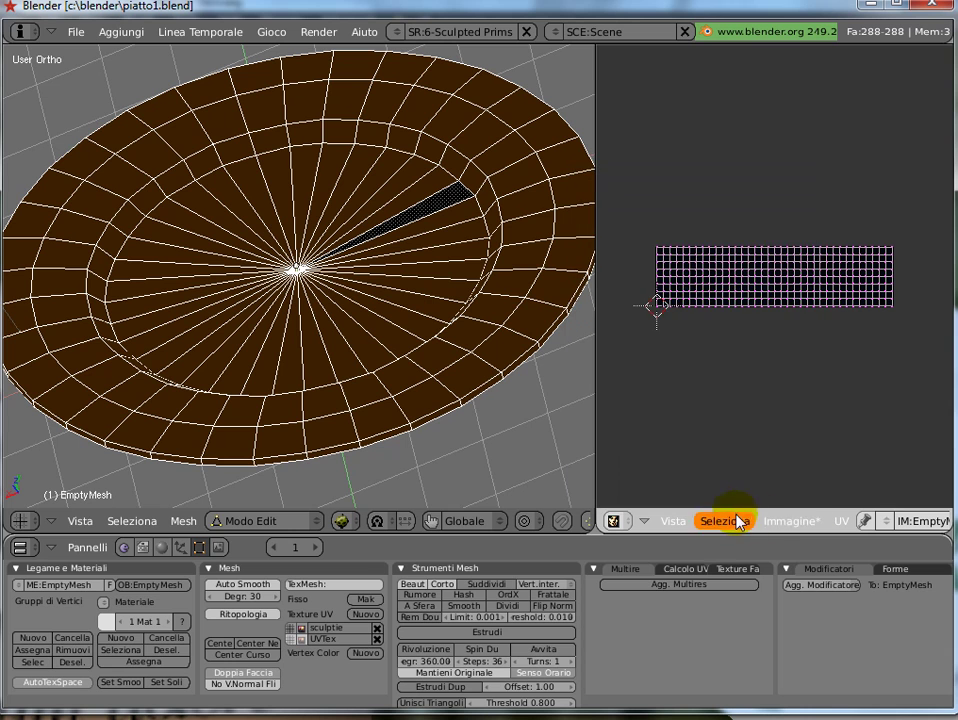
click(787, 520)
click(712, 497)
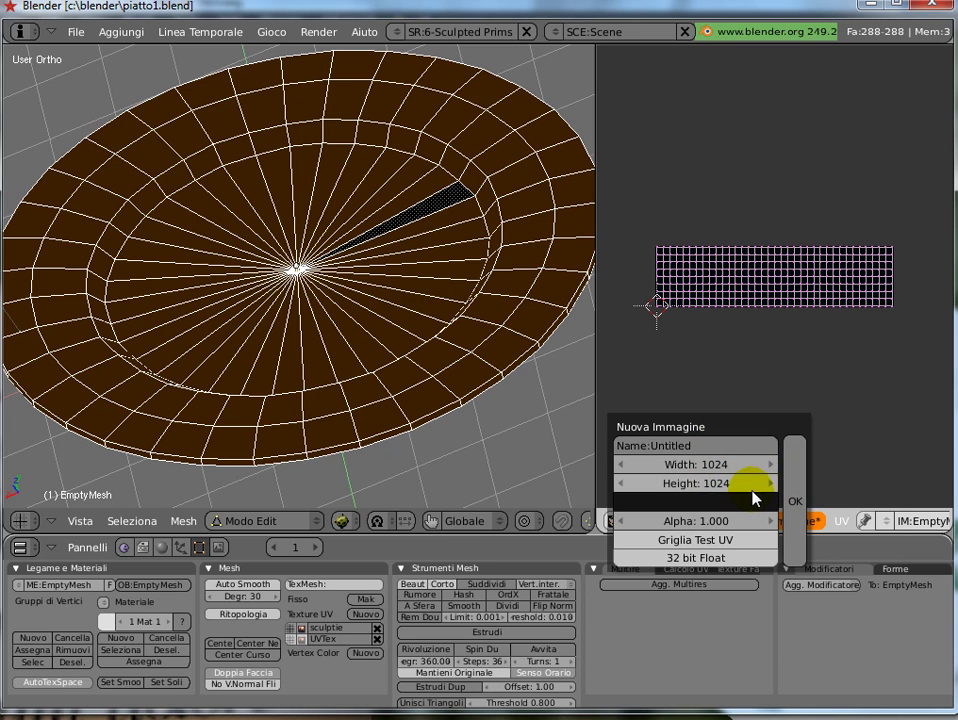
click(792, 501)
scroll(793, 360, down, 5)
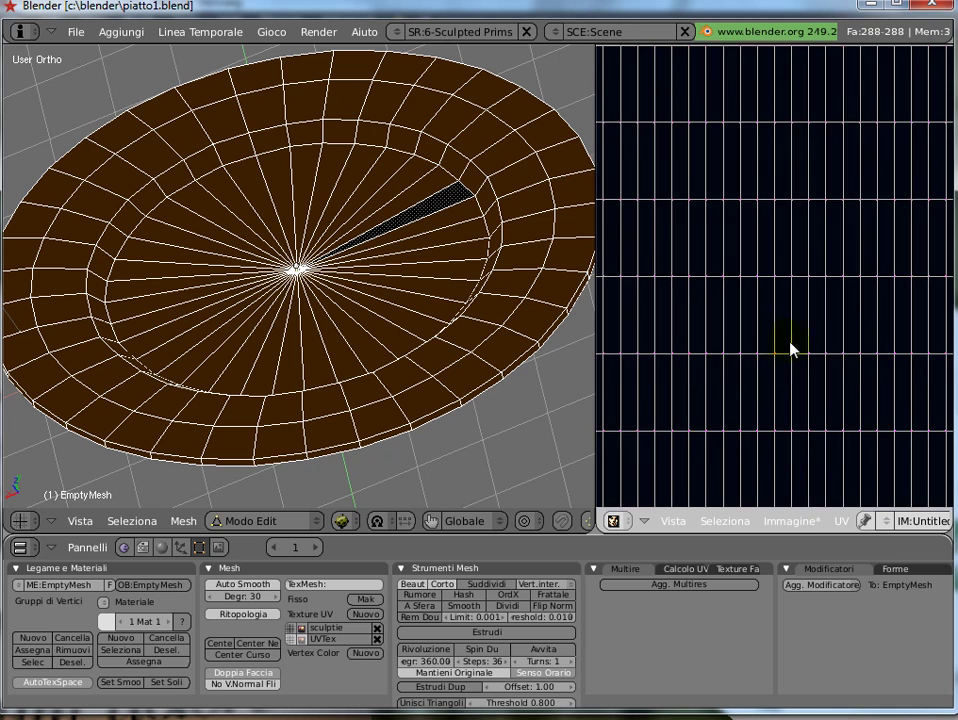
scroll(788, 348, down, 3)
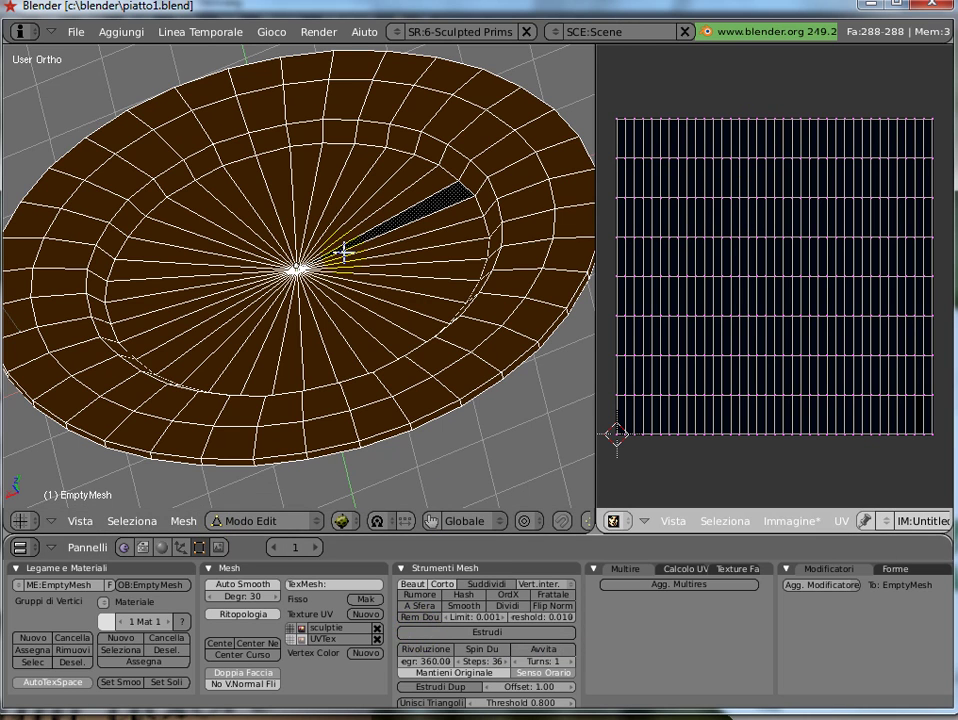
- Deselect all vertices and bake a full render of the daisy texture into the Untitled image
right_click(286, 274)
key(a)
right_click(263, 462)
click(320, 33)
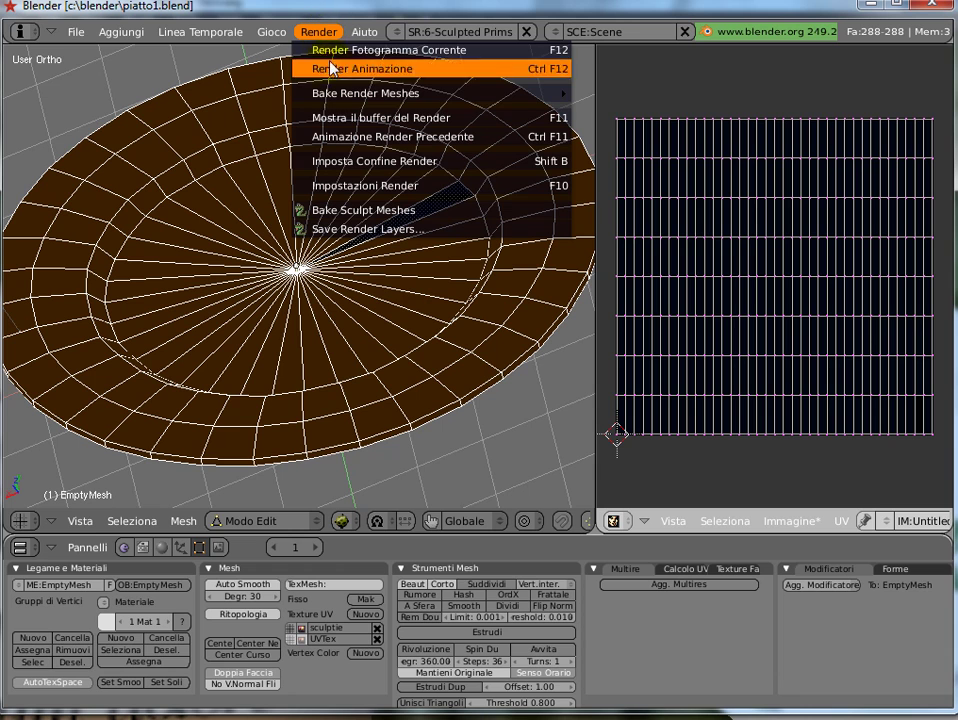
mouse_move(430, 93)
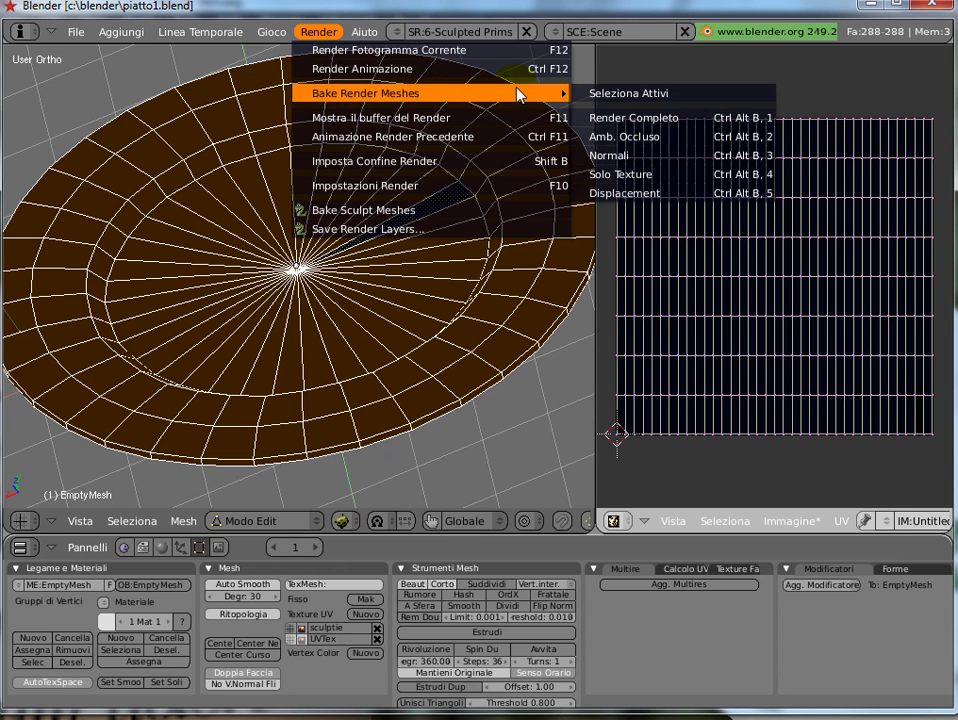
click(632, 176)
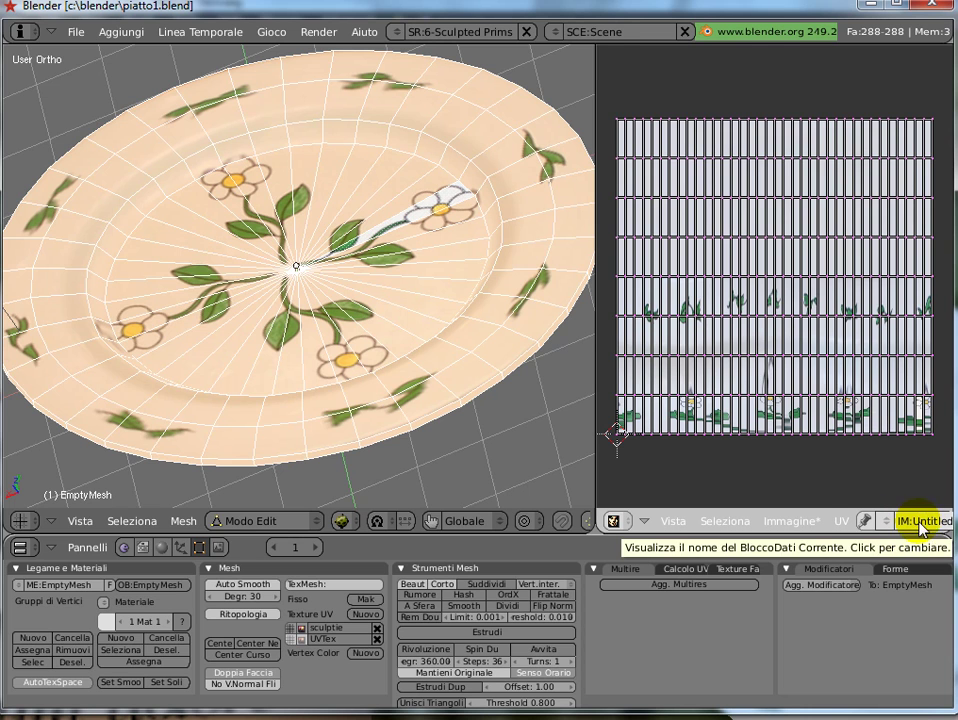
- Save the baked image under a new name, setting the folder to c:\blender\
click(781, 529)
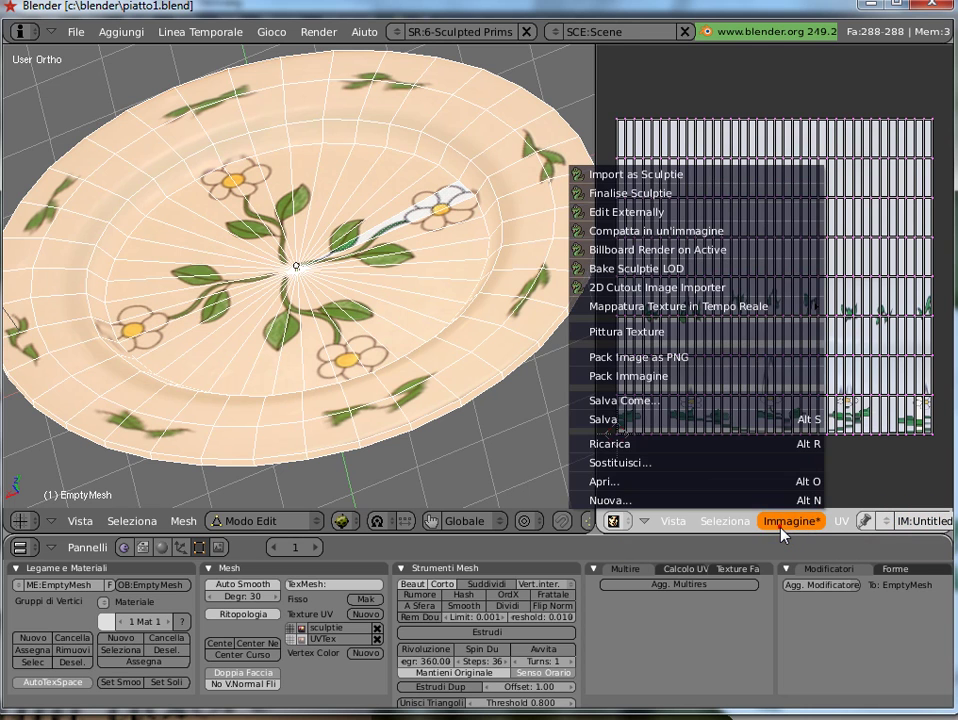
click(690, 402)
click(655, 68)
key(BackSpace)
text(blender\)
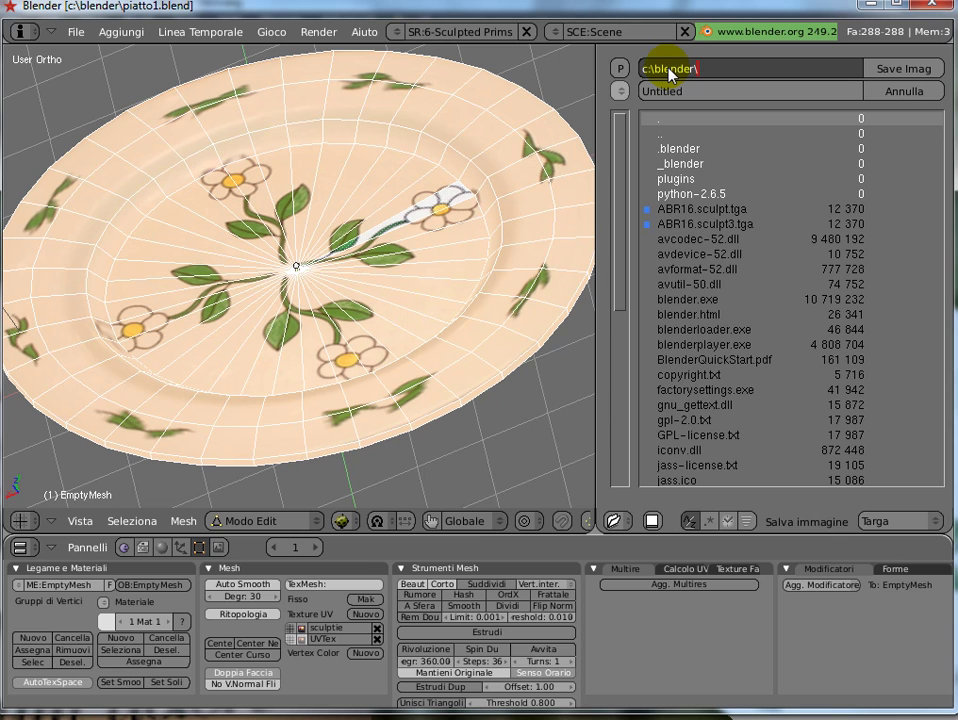
key(Return)
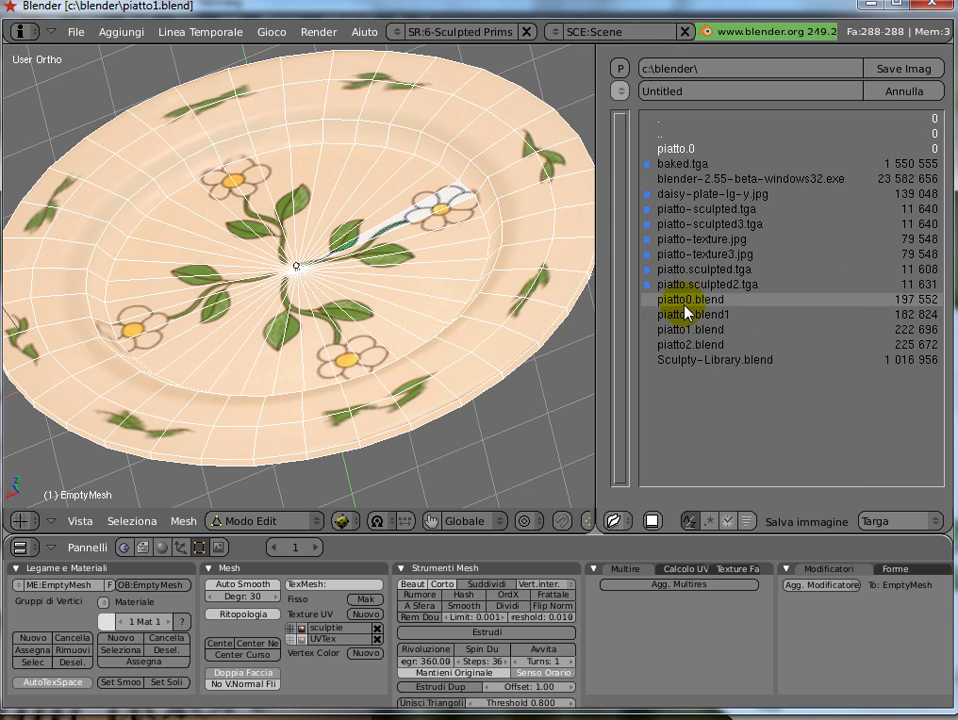
- Set the file name to piatto.sculpted.tga and choose the Targa format
click(697, 254)
click(697, 255)
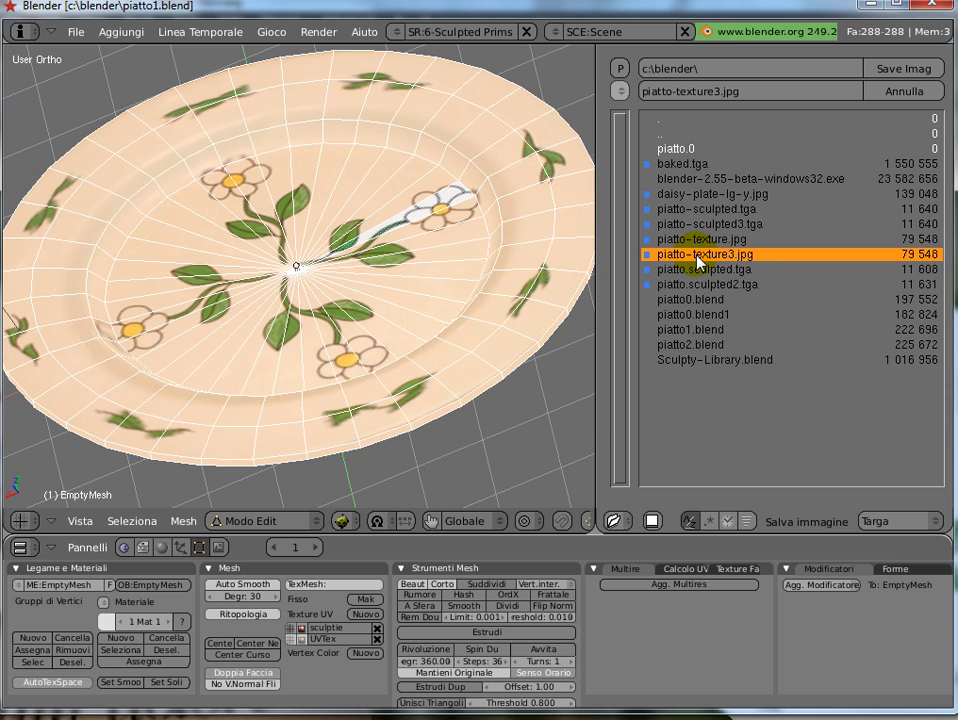
click(940, 523)
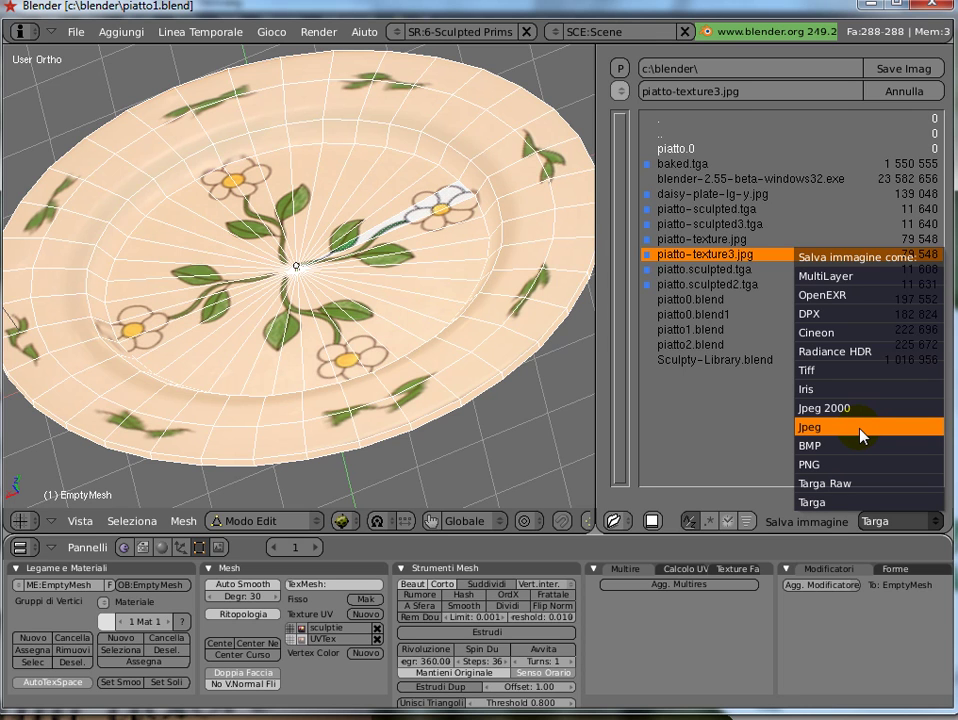
click(709, 272)
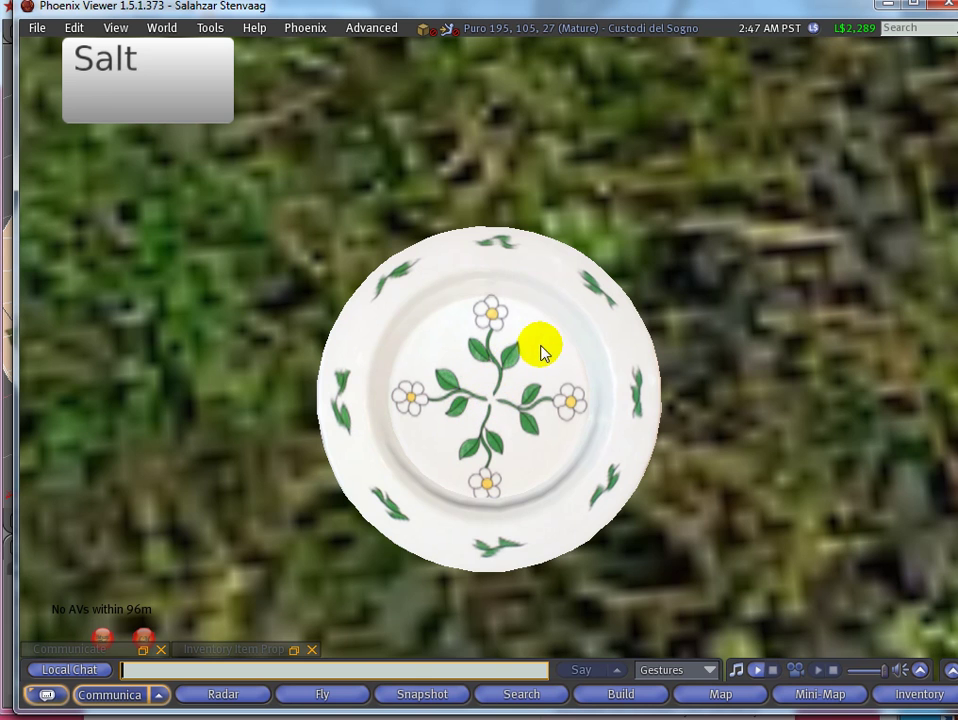
- Zoom in on the in-world plate, hide the local chat bar and reset the camera with Esc
scroll(380, 458, down, 3)
scroll(385, 465, down, 2)
scroll(390, 470, down, 2)
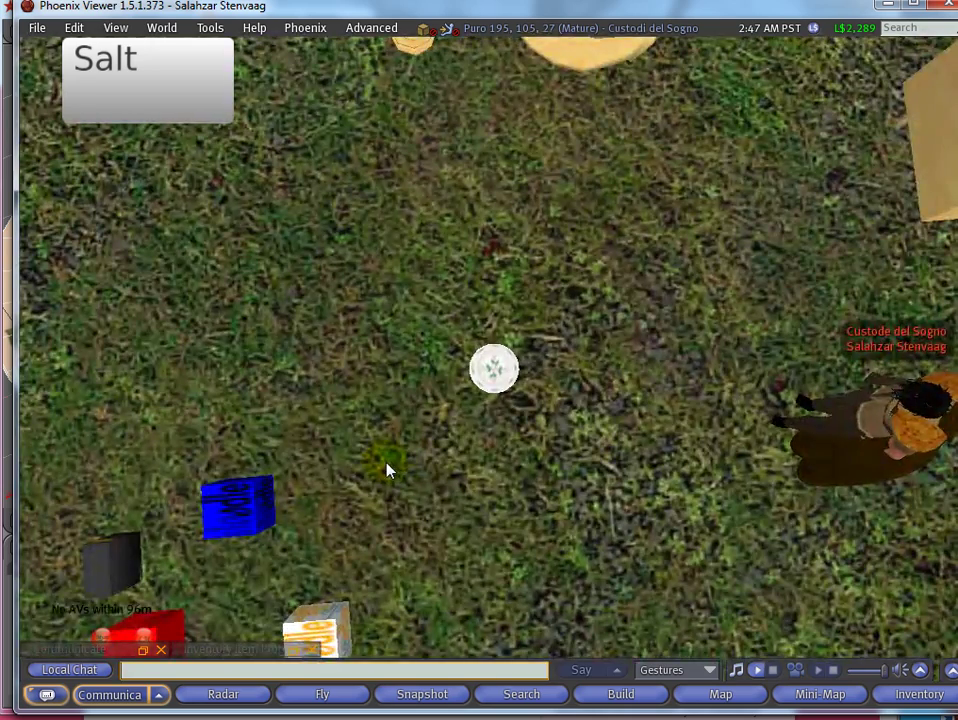
scroll(388, 470, up, 3)
scroll(387, 468, up, 4)
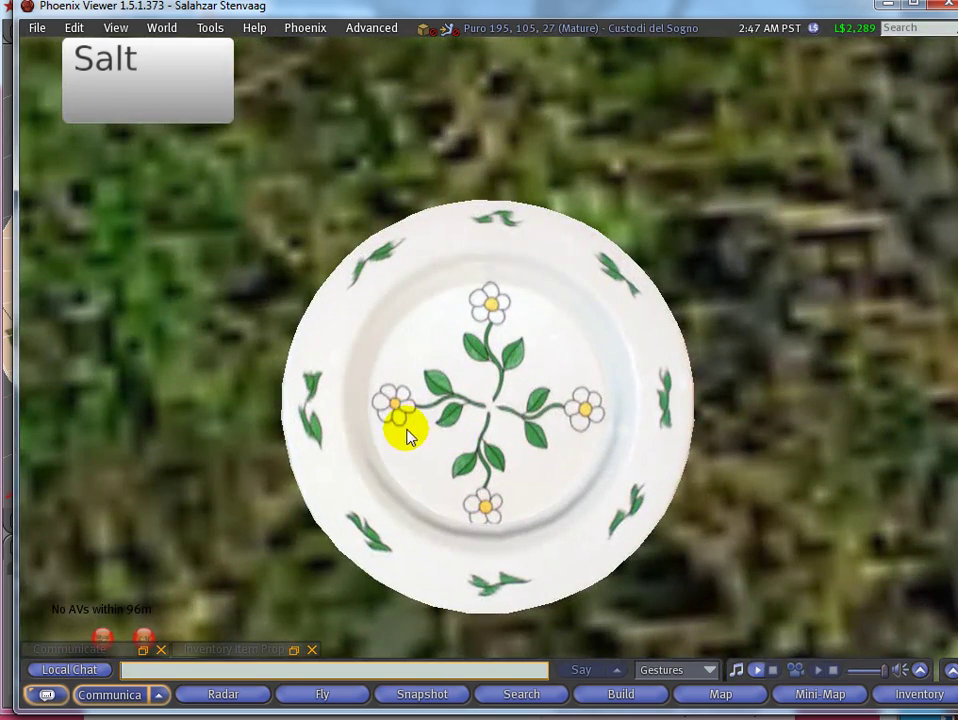
click(405, 437)
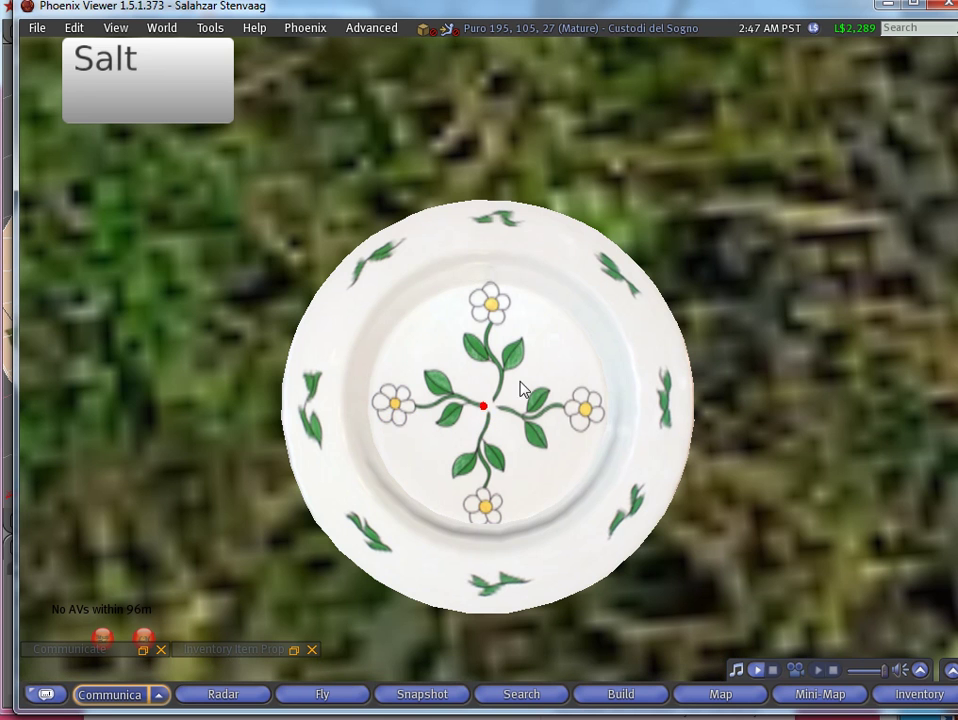
key(Escape)
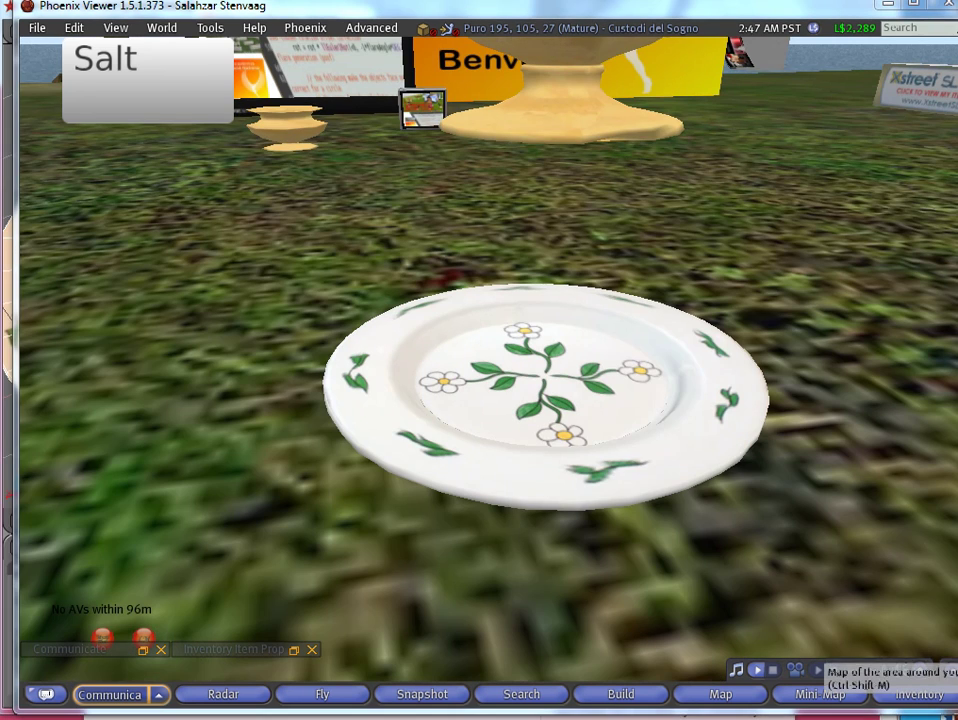
click(567, 378)
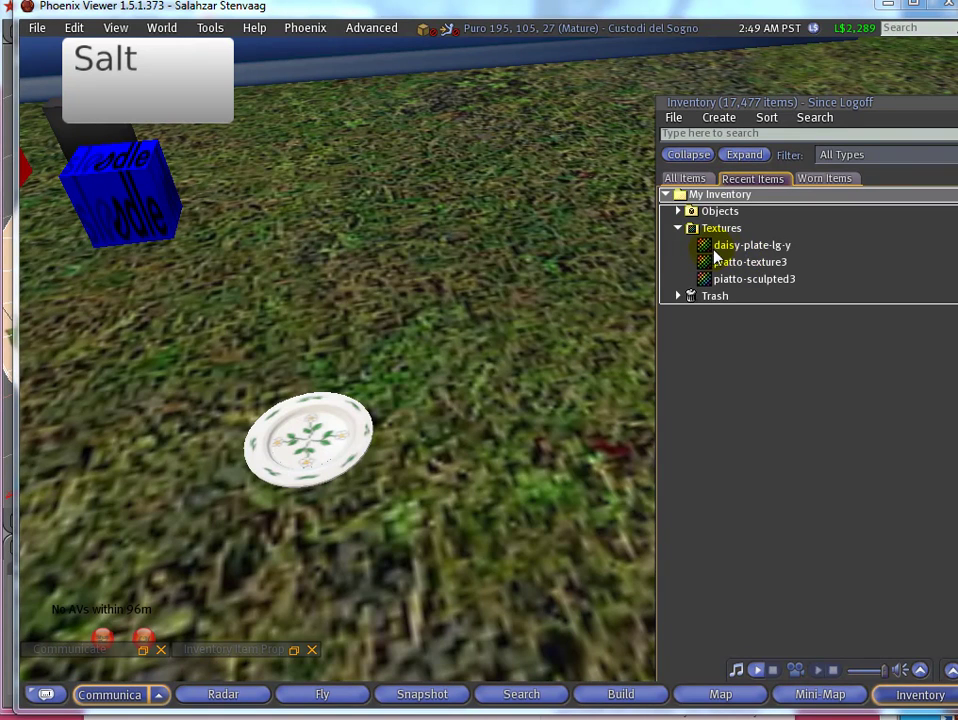
- Rez a new cube and make it a Sculpted prim with piatto-sculpted3 as the sculpt map
click(620, 694)
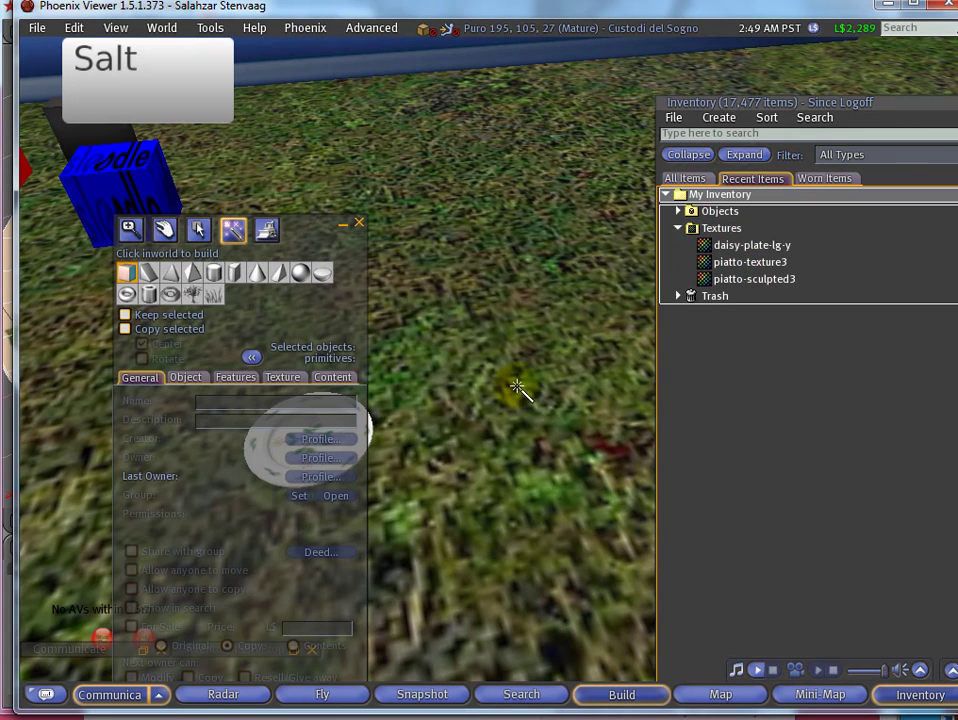
click(517, 392)
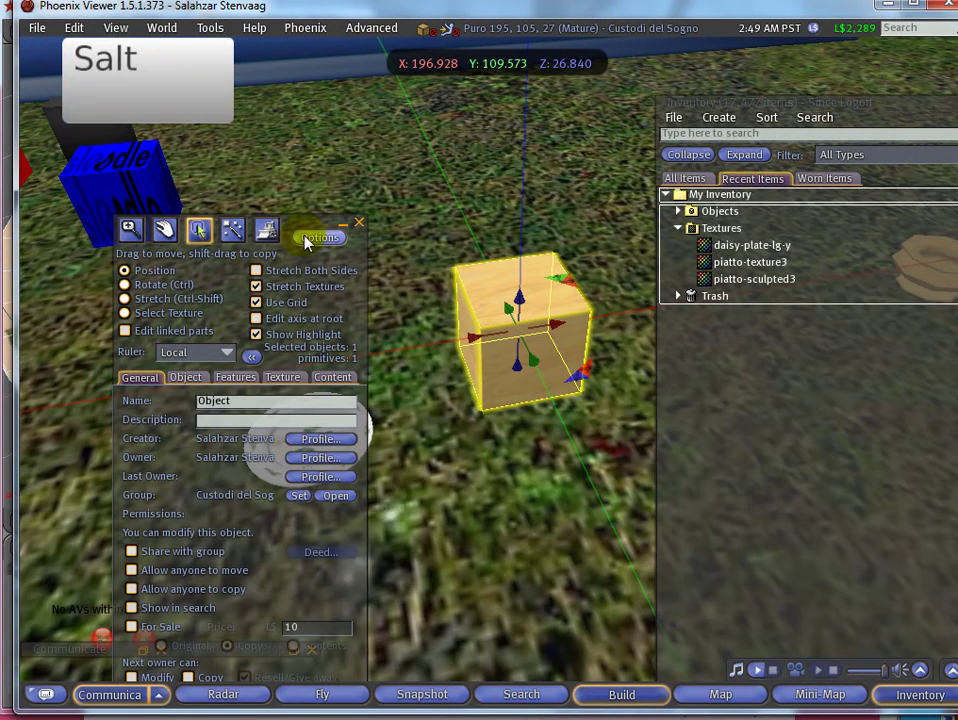
click(190, 377)
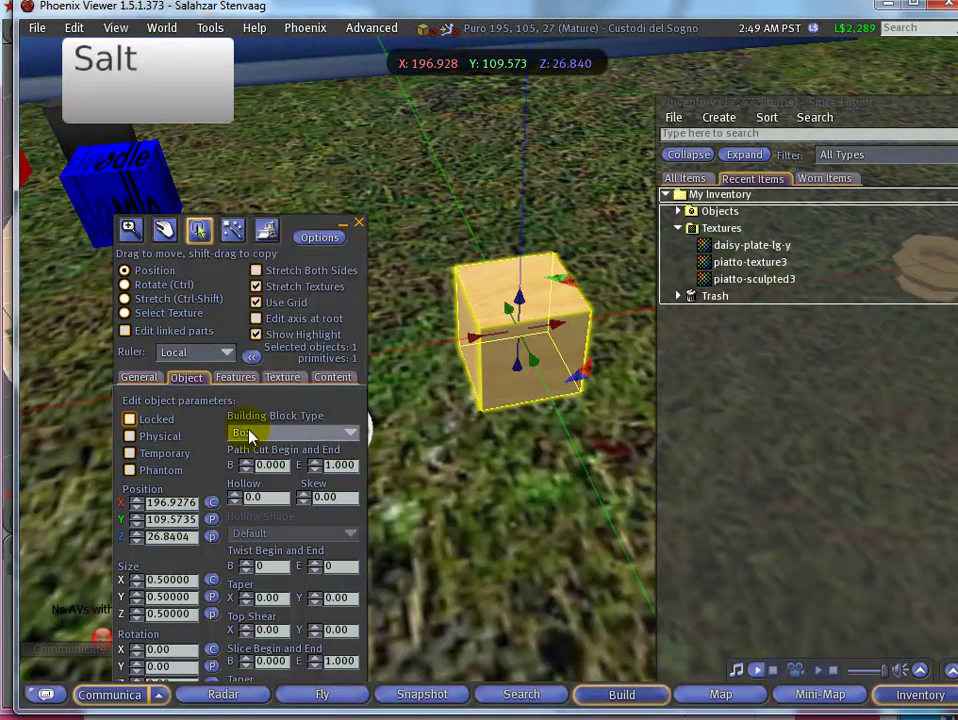
click(250, 432)
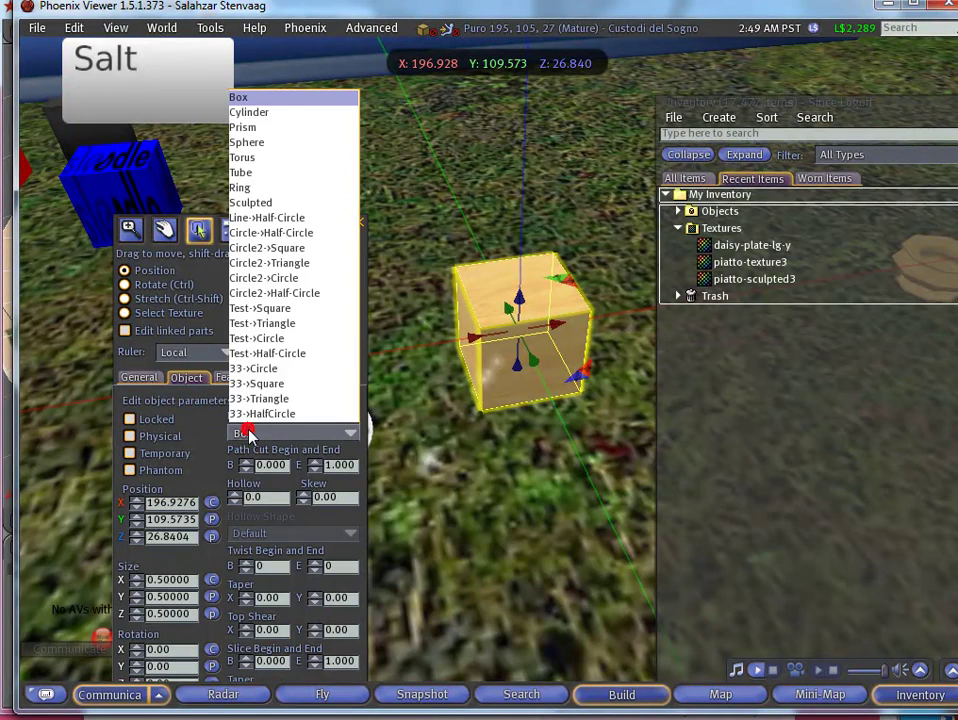
click(290, 203)
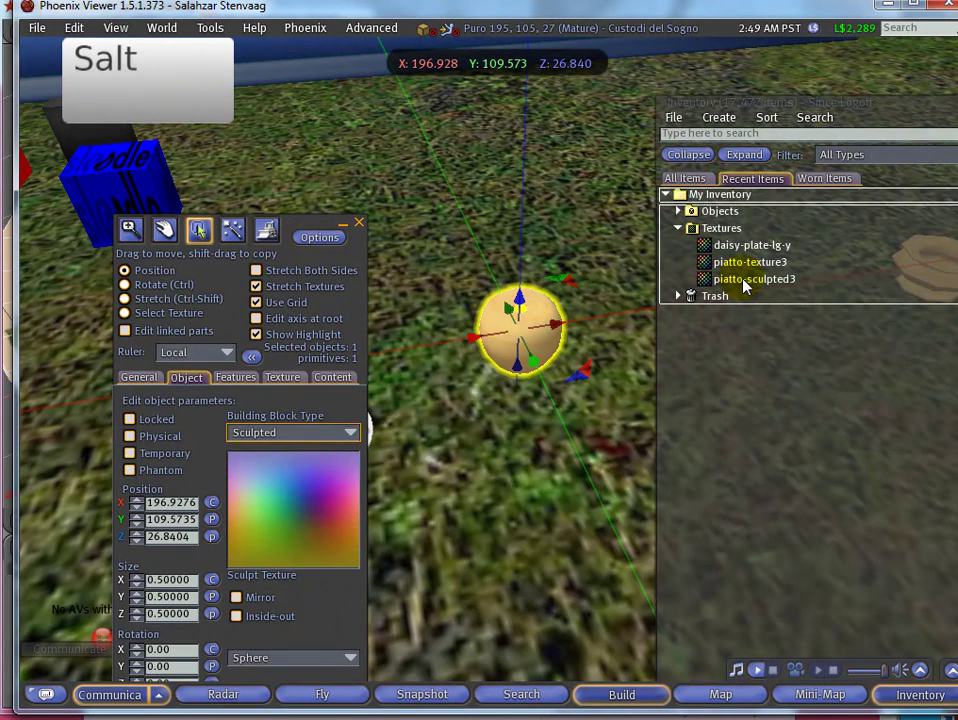
drag(746, 279, 312, 505)
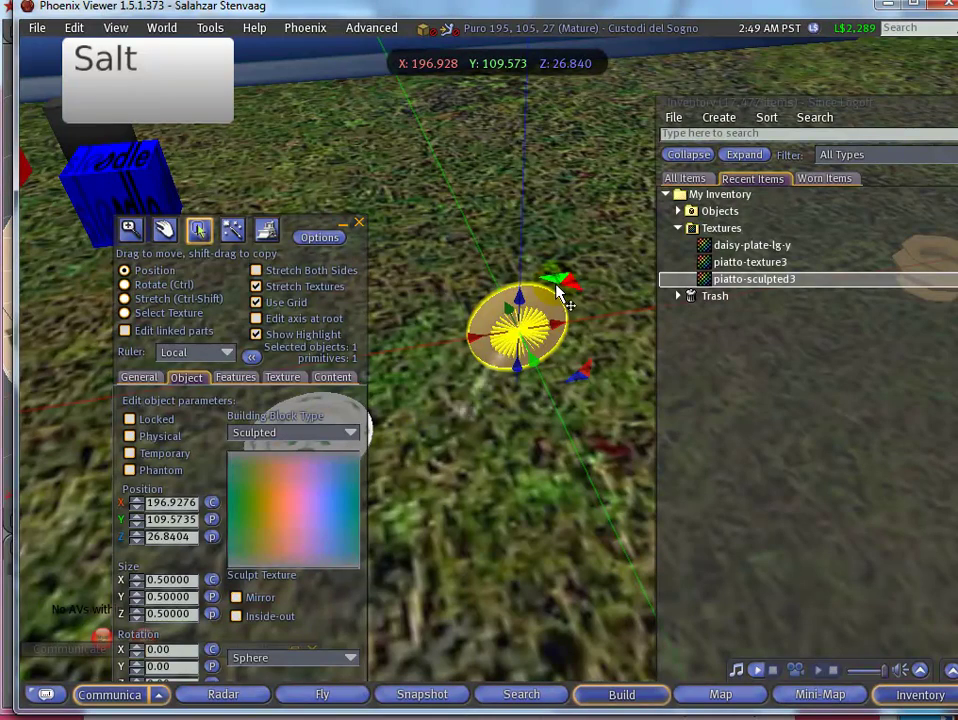
- Texture the sculpted plate with piatto-texture3 and close the Build tools
click(553, 322)
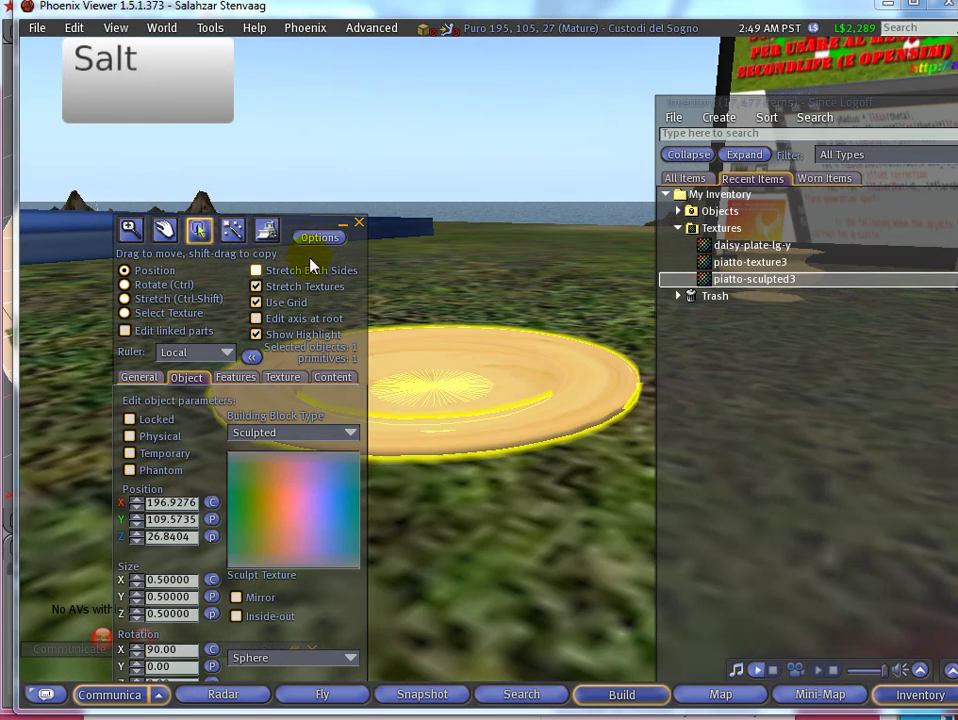
drag(312, 228, 267, 187)
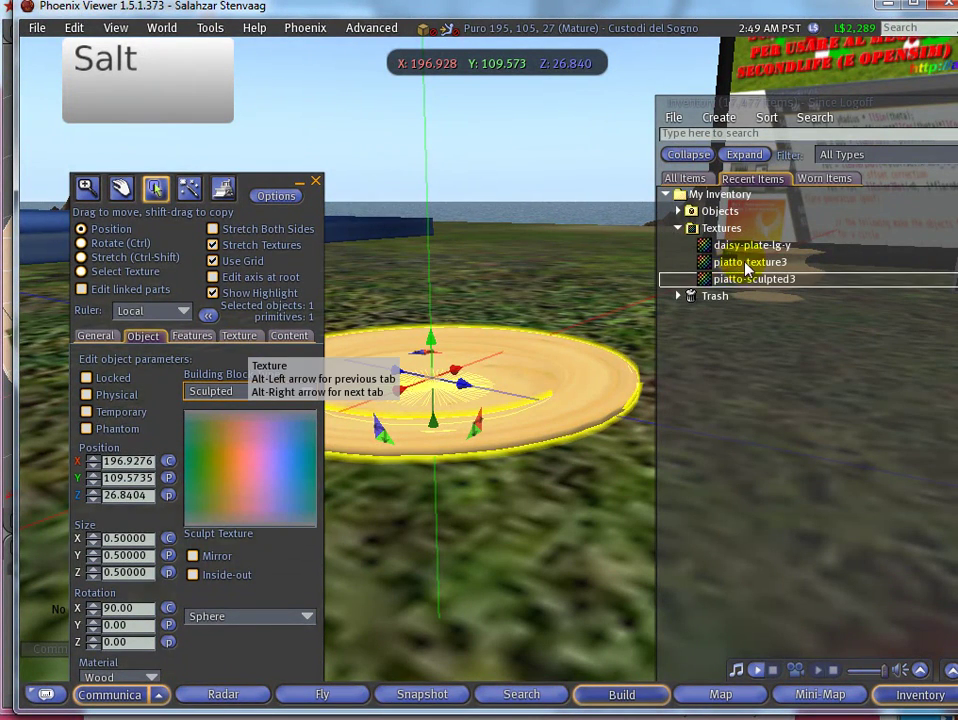
drag(748, 263, 462, 405)
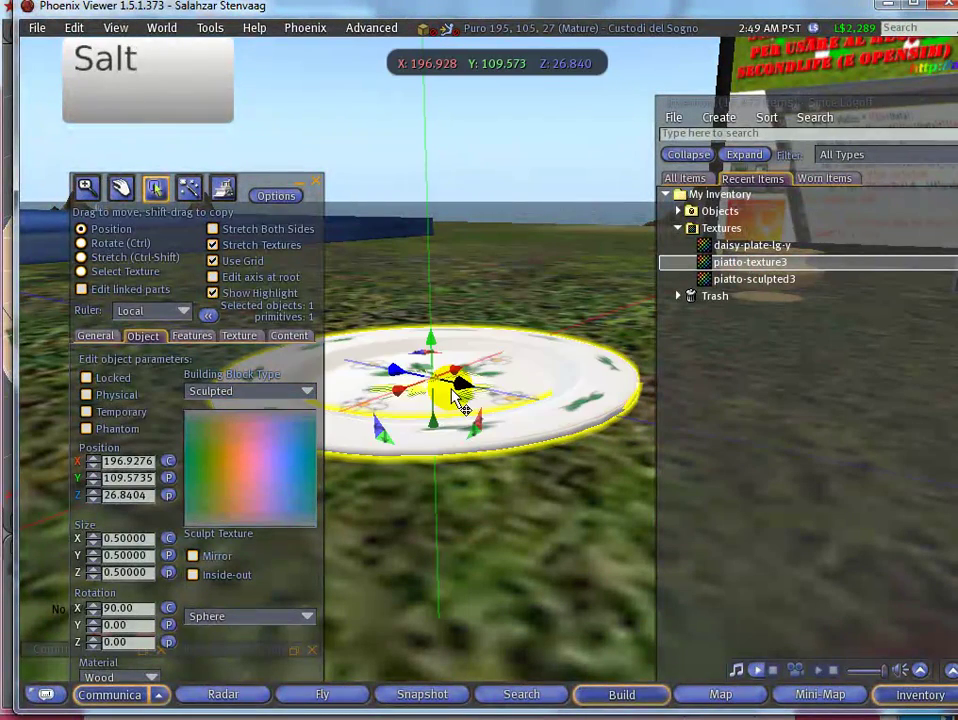
click(314, 188)
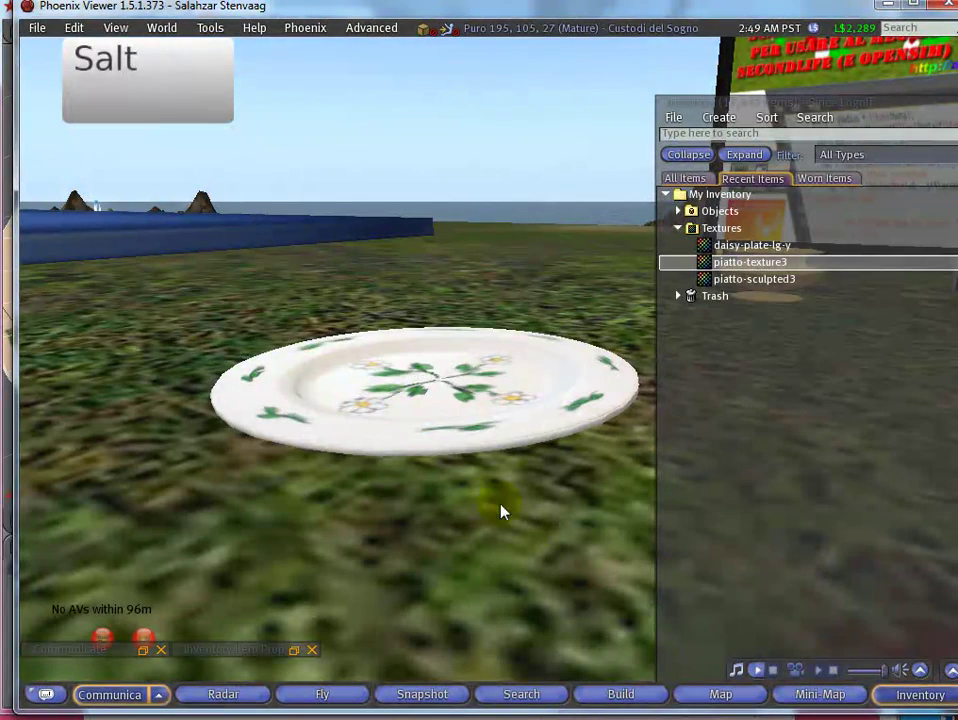
- Zoom in on the plate from above and select the floating daisy disc for editing
alt+click(425, 385)
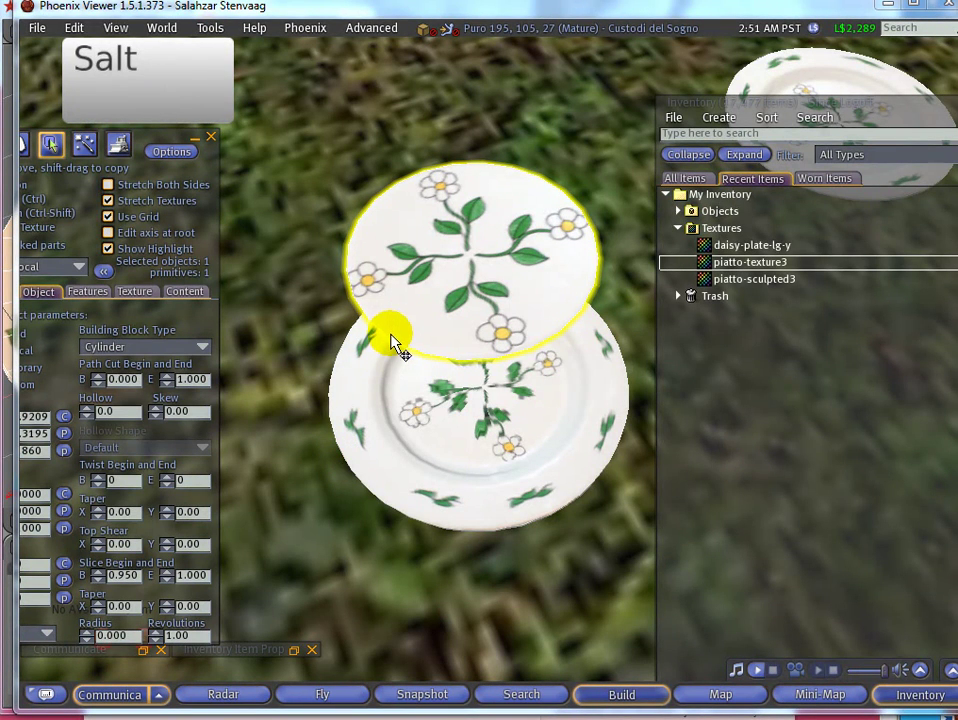
click(430, 245)
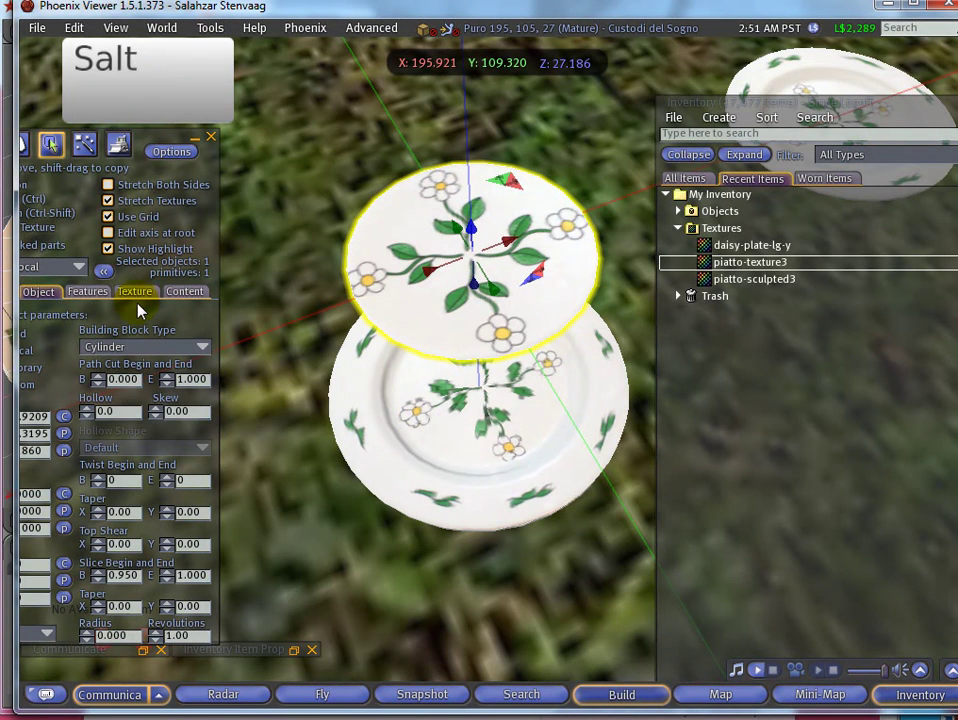
- Preview the daisy-plate-lg-y texture from the Inventory, then close the preview
click(759, 248)
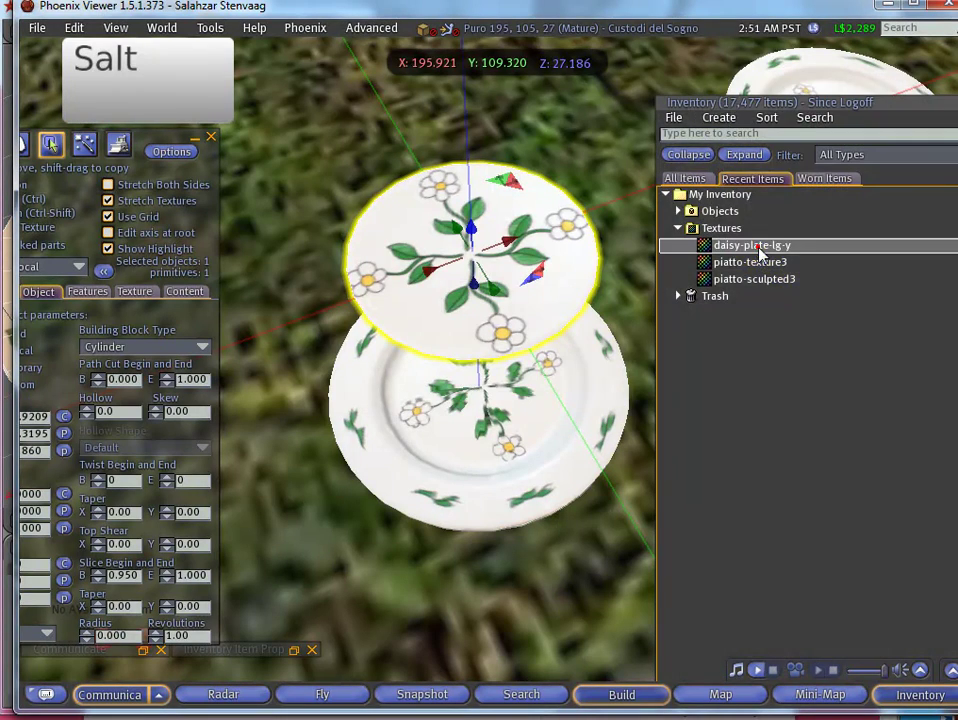
double_click(749, 248)
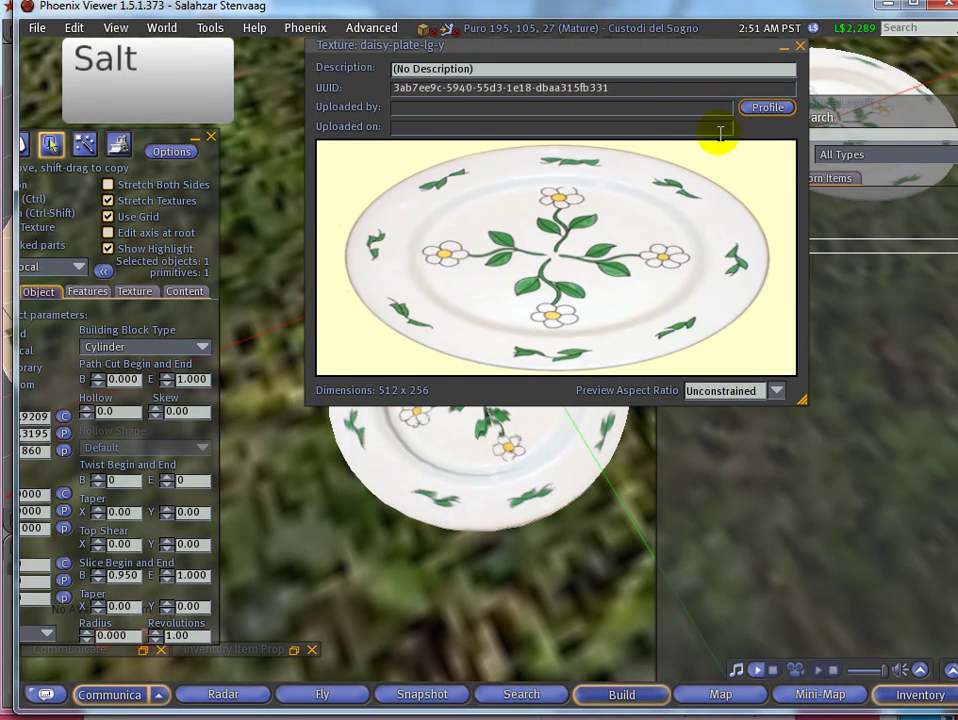
click(800, 47)
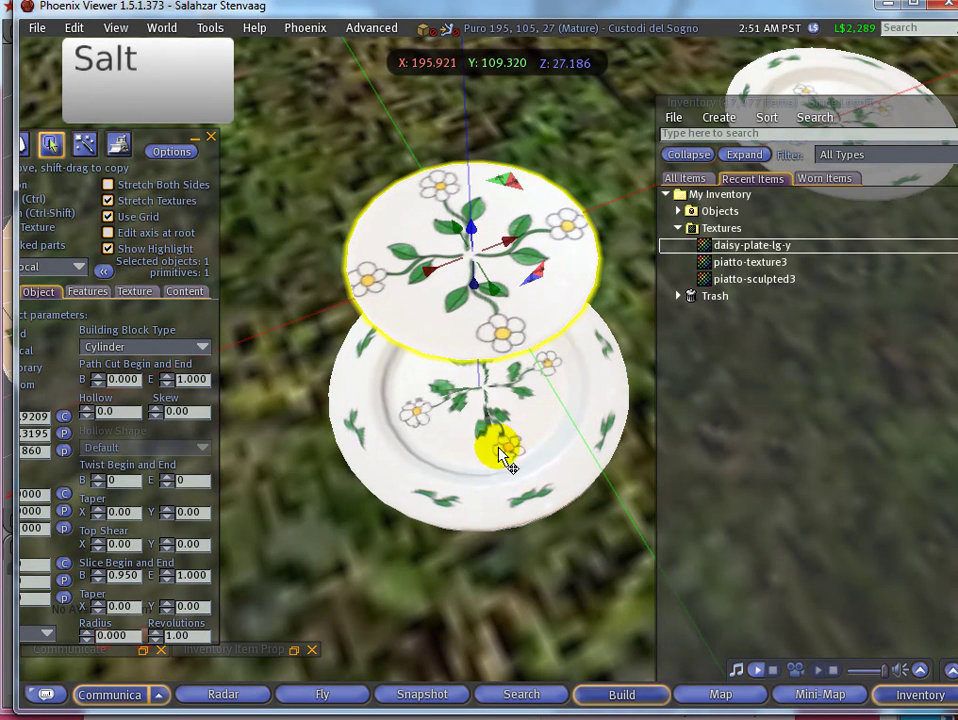
- Show the disc's texture settings (0.58 by 0.60 repeats, 85° rotation) and select the horizontal repeats field
click(137, 292)
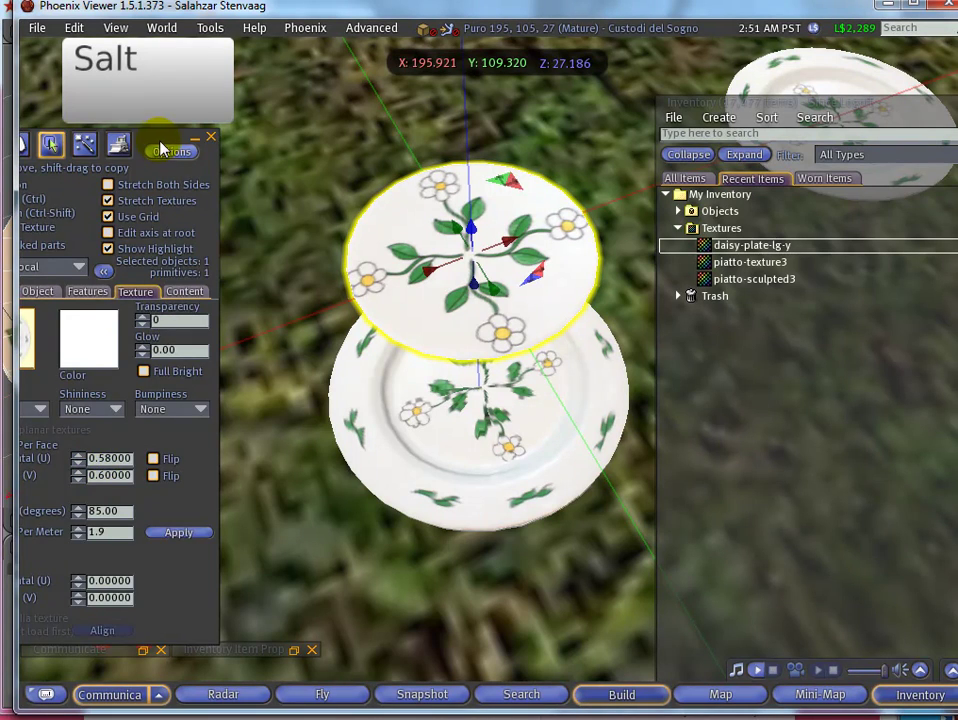
drag(158, 143, 212, 135)
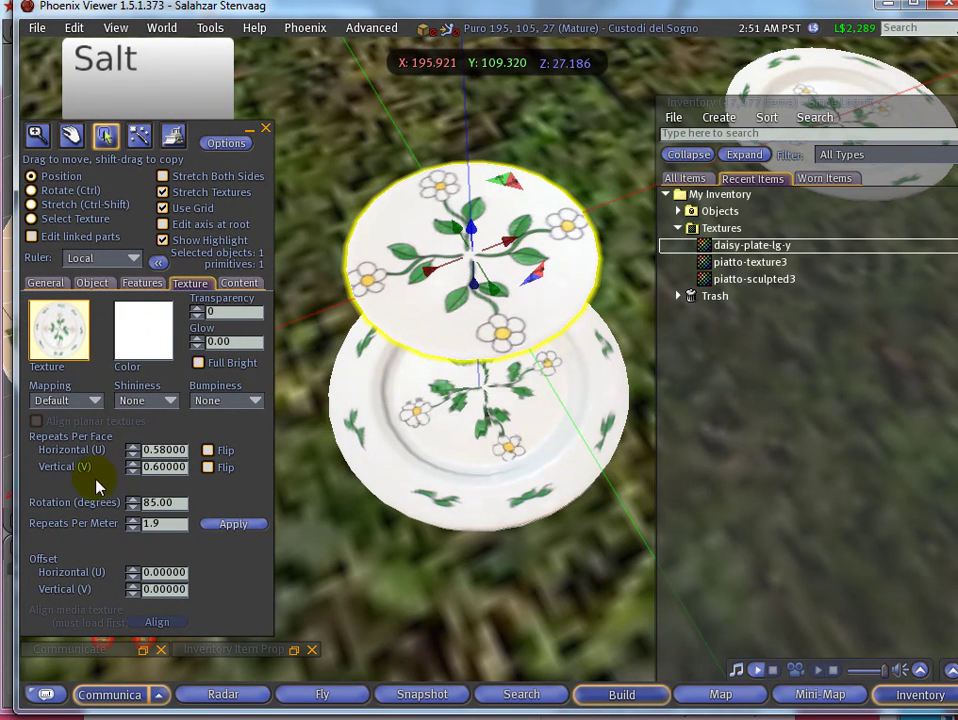
click(140, 451)
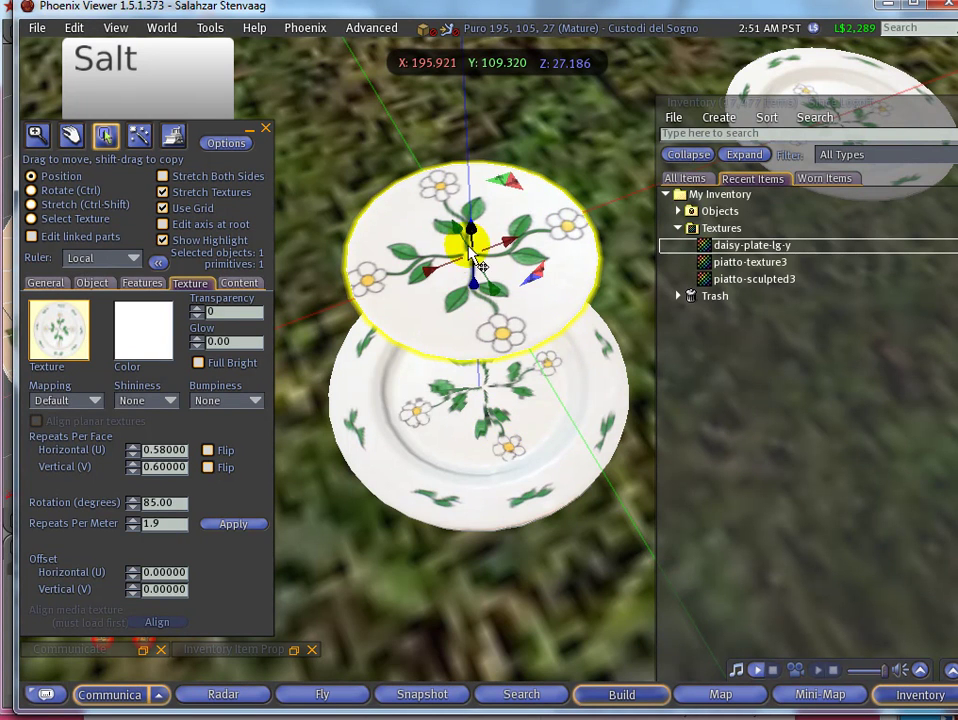
- Lower the daisy disc into the plate's centre, resting just above the surface, and close the build tools
drag(475, 235, 481, 383)
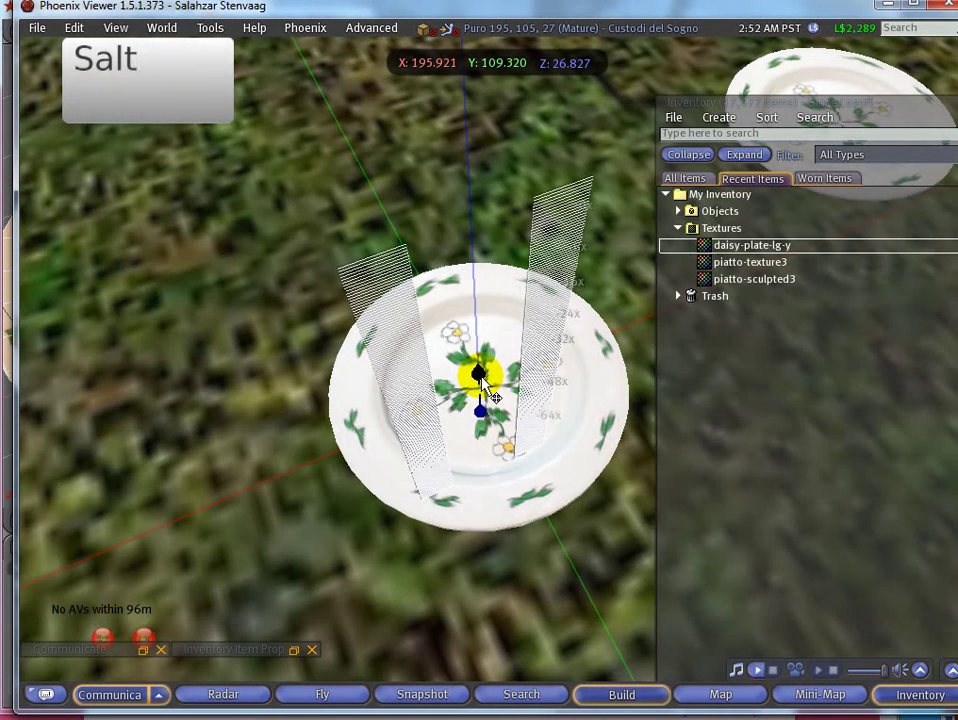
drag(481, 378, 466, 417)
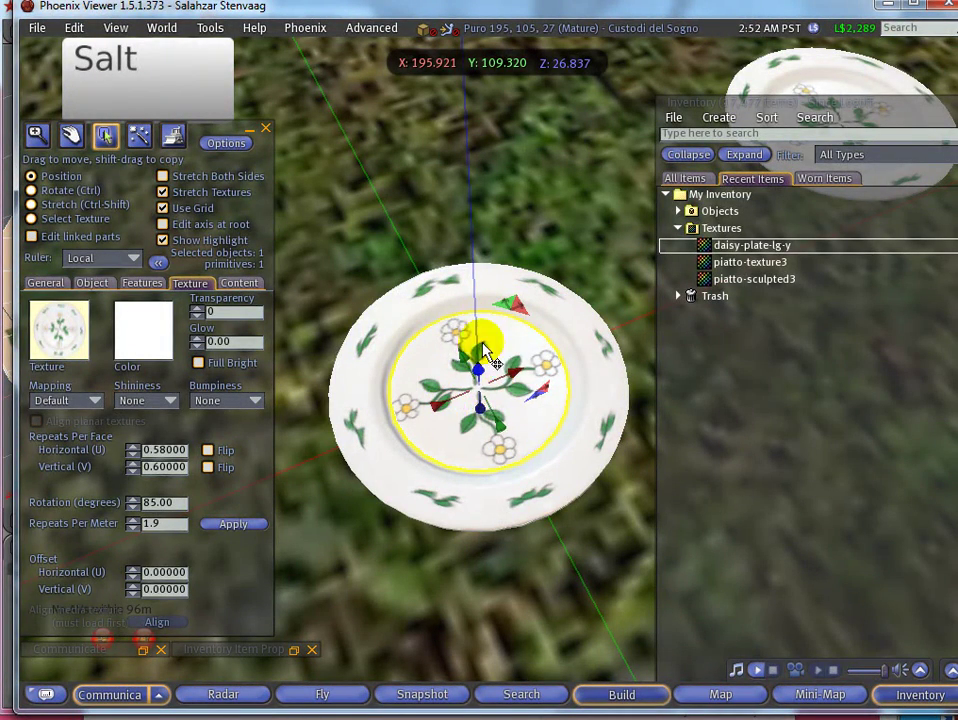
click(265, 129)
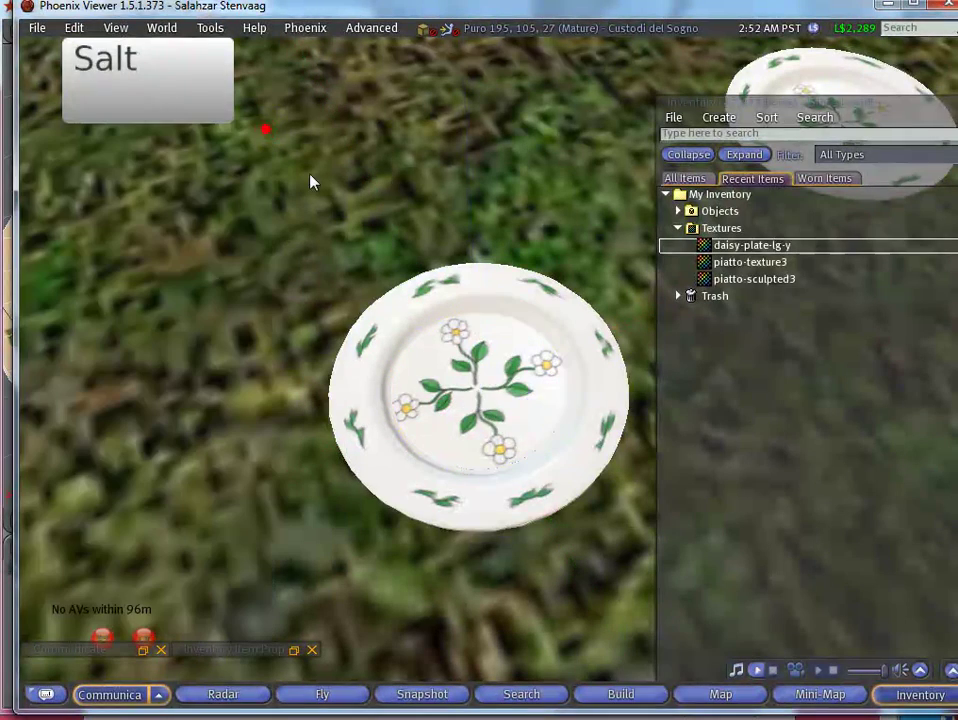
right_click(485, 400)
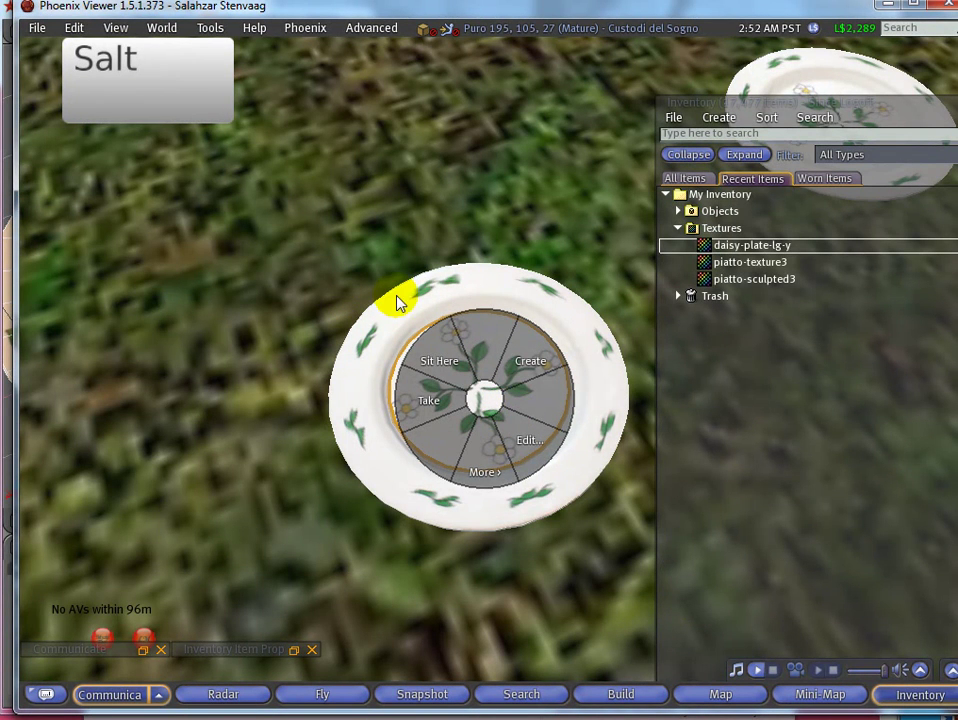
click(479, 214)
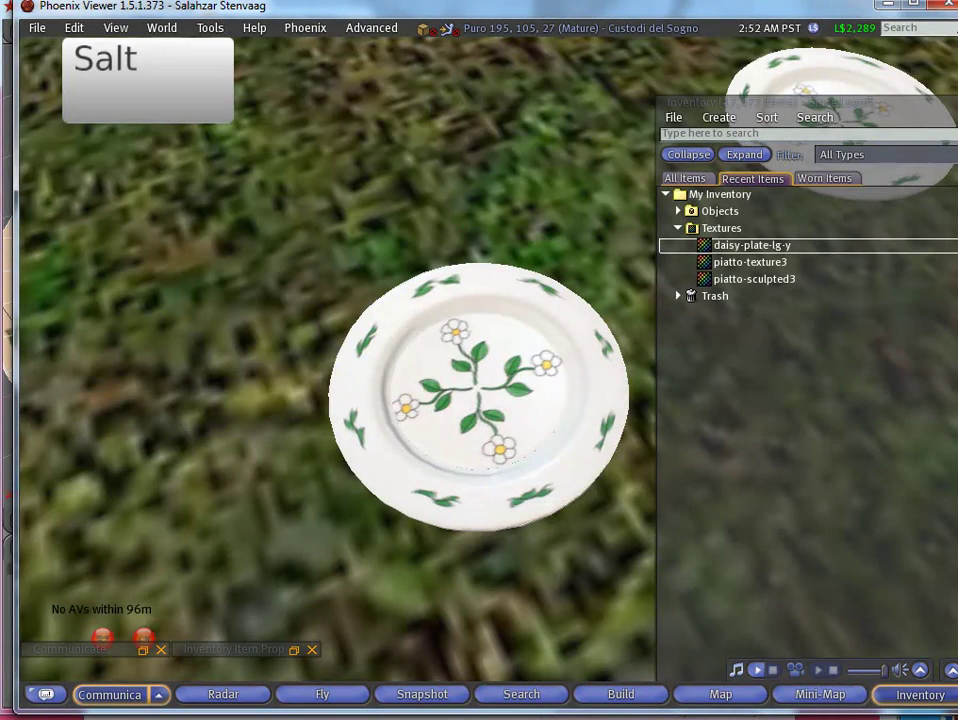
key(Escape)
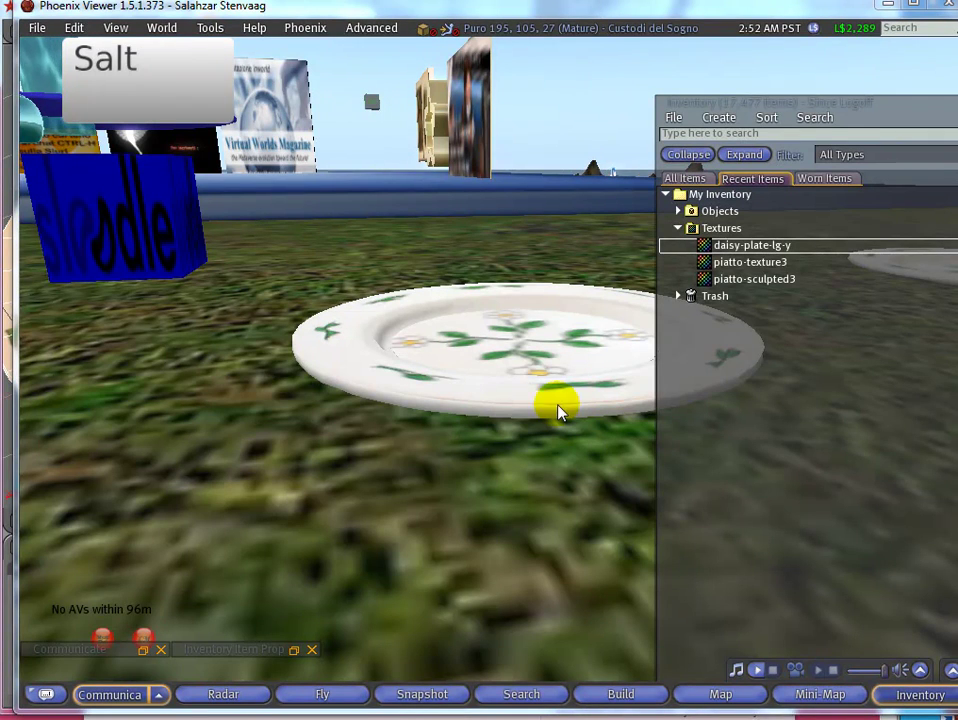
alt+drag(480, 360, 480, 320)
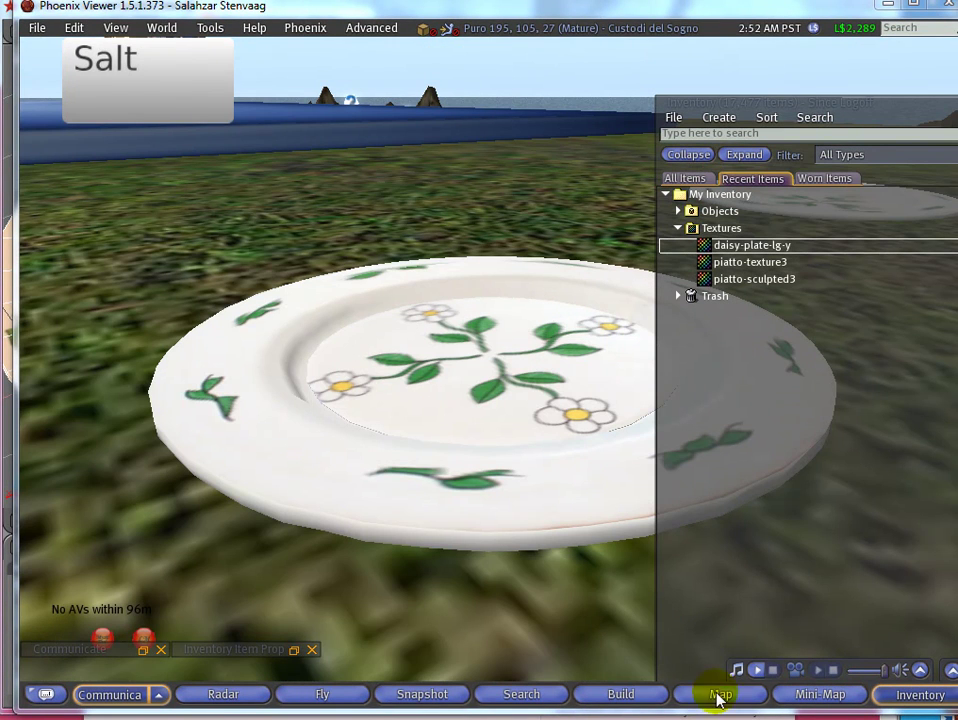